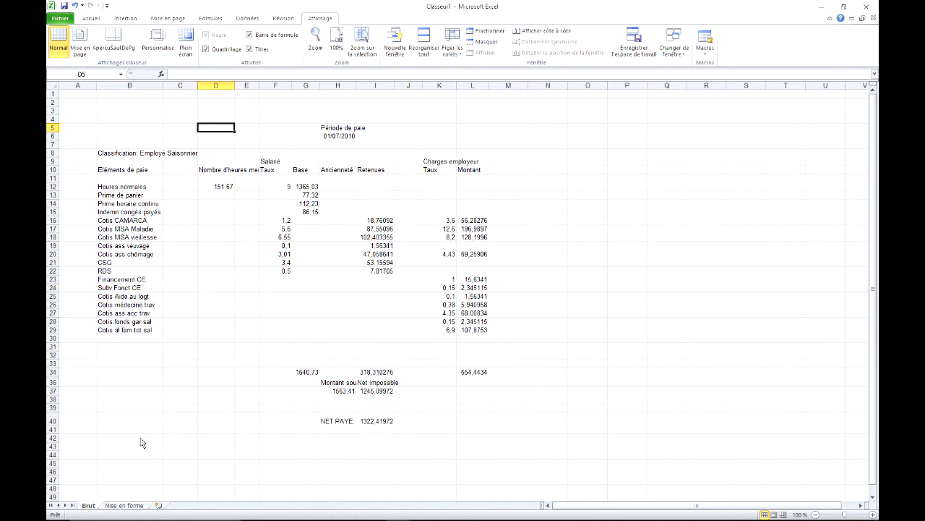
Compare the raw Brut sheet with the formatted Mise en forme model sheet.
{"action": "left_click", "coordinate": [124, 506]}
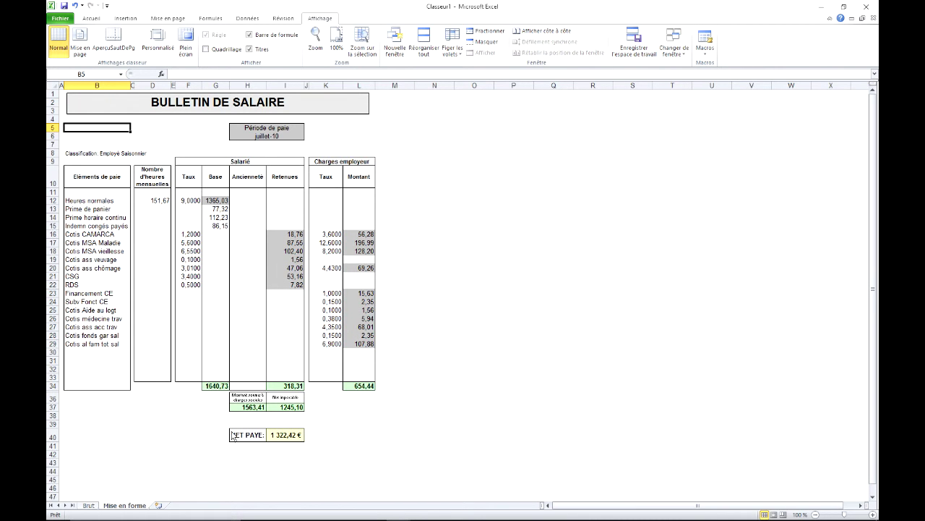
{"action": "left_click", "coordinate": [88, 505]}
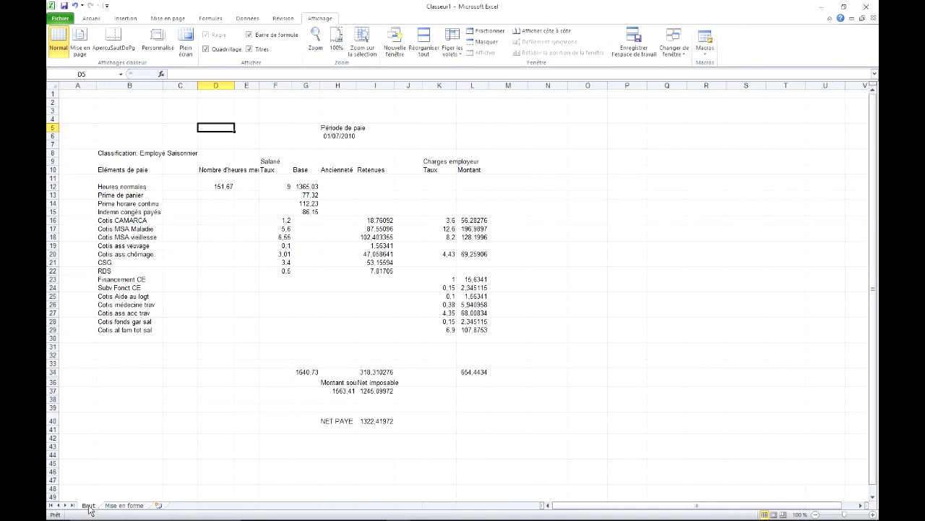
{"action": "left_click", "coordinate": [133, 506]}
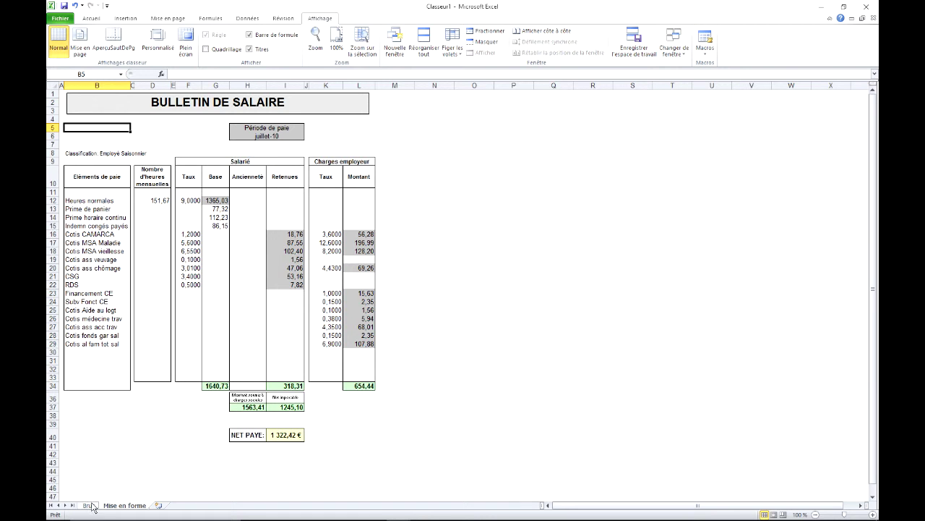
{"action": "left_click", "coordinate": [89, 504]}
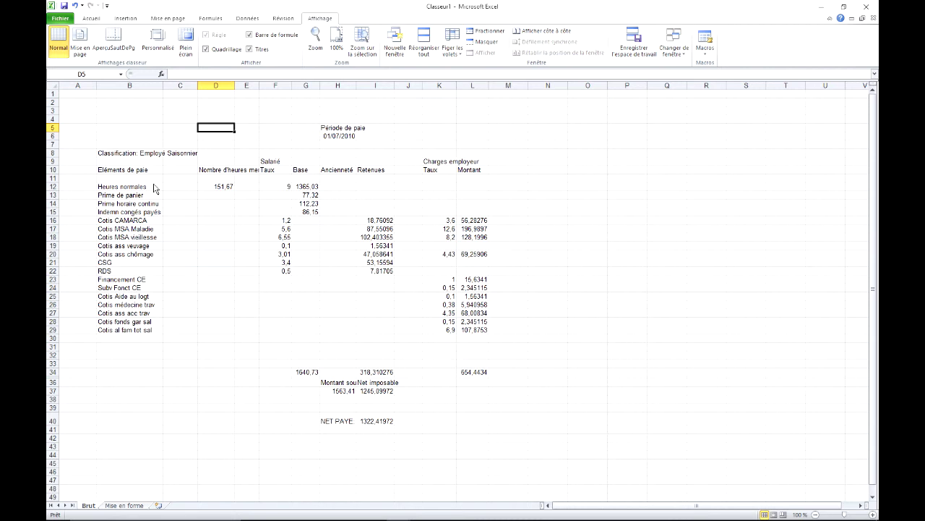
Put an outside border around B10:B34 on Brut, then check it against the model.
{"action": "mouse_move", "coordinate": [137, 170]}
{"action": "left_mouse_down"}
{"action": "mouse_move", "coordinate": [107, 306]}
{"action": "mouse_move", "coordinate": [110, 373]}
{"action": "left_mouse_up"}
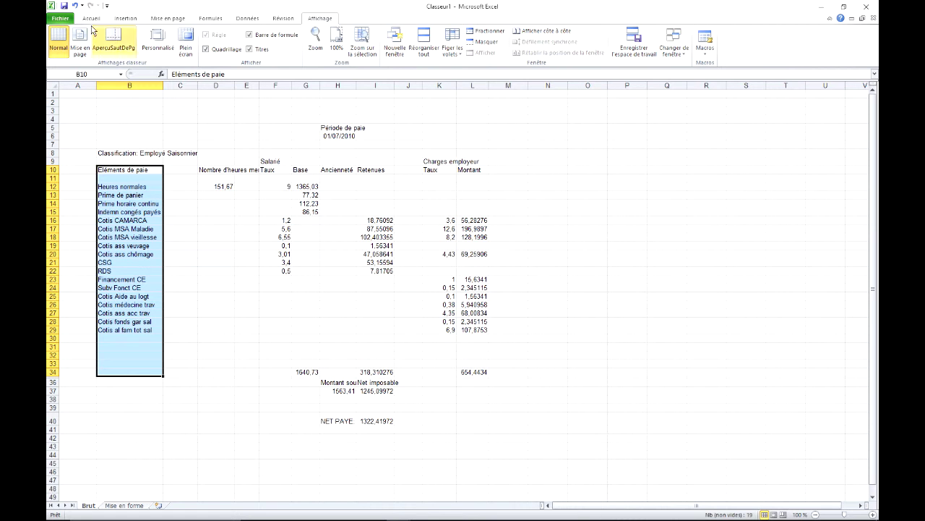
{"action": "left_click", "coordinate": [91, 19]}
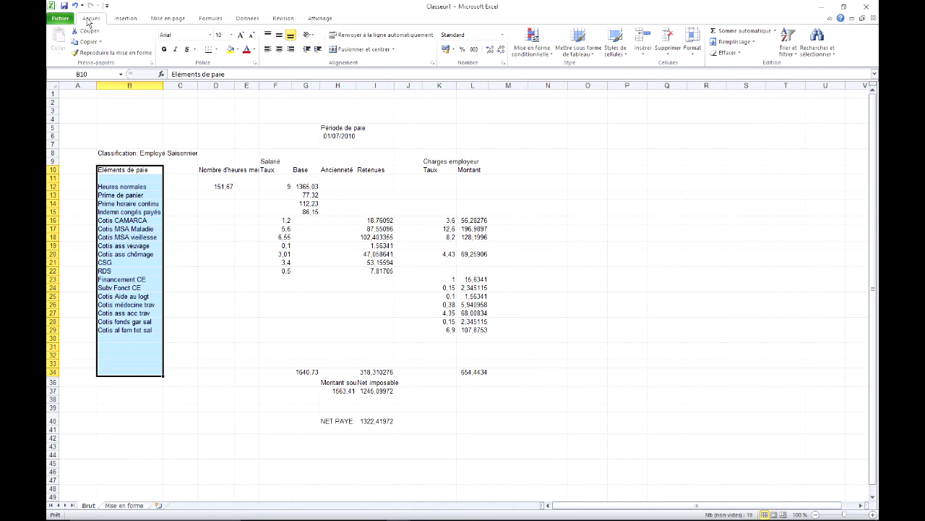
{"action": "left_click", "coordinate": [217, 51]}
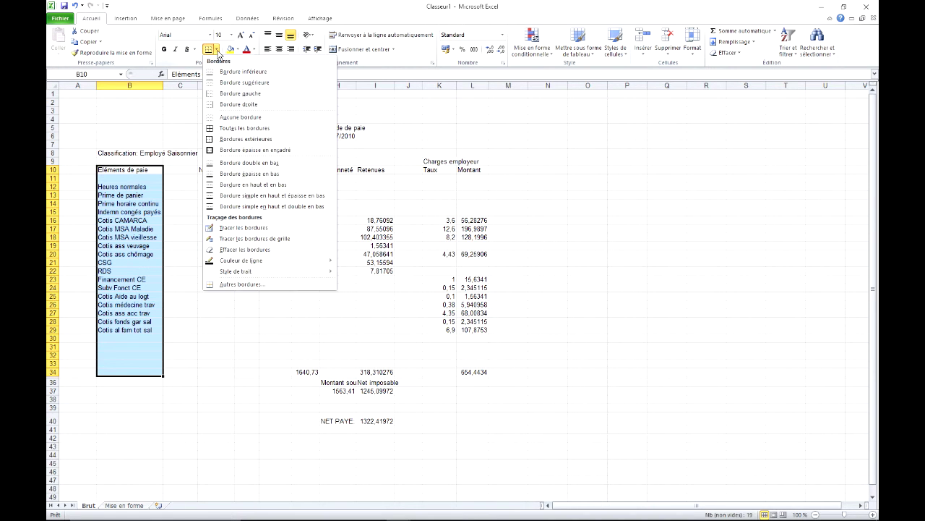
{"action": "left_click", "coordinate": [253, 139]}
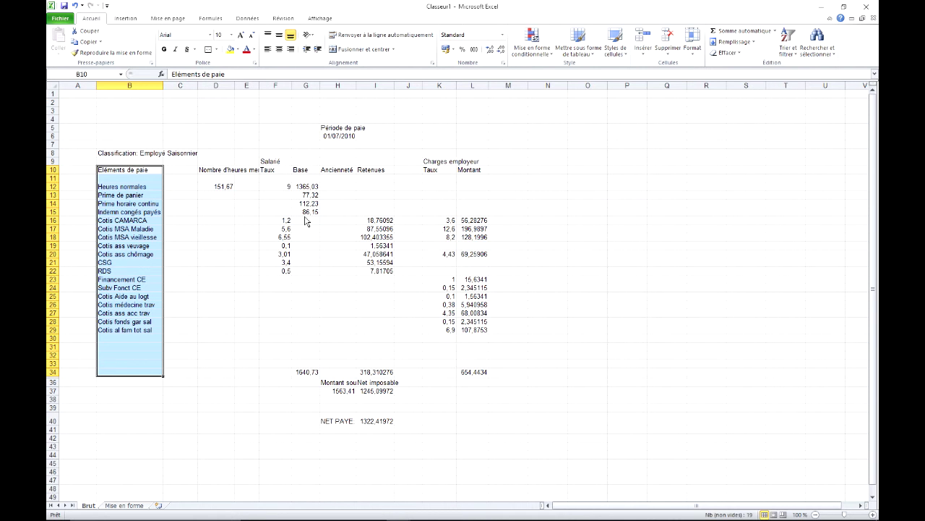
{"action": "left_click", "coordinate": [261, 213]}
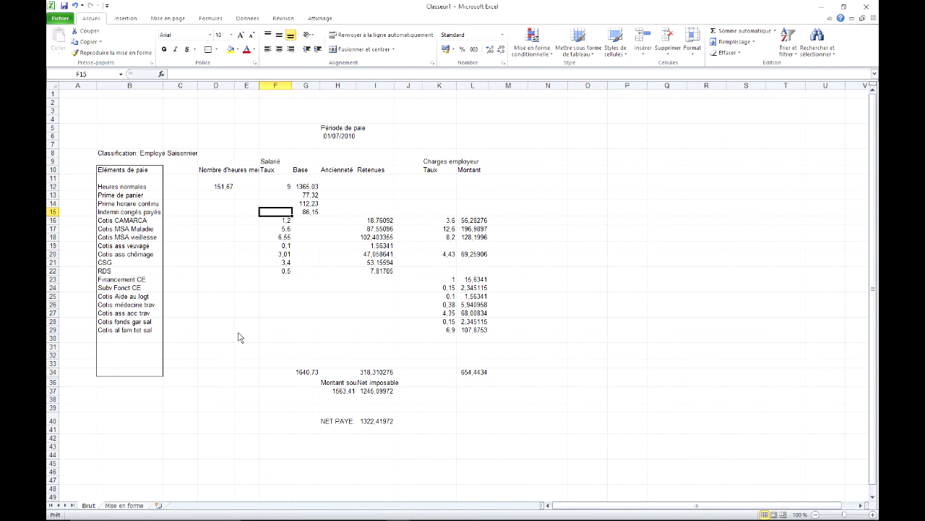
{"action": "left_click", "coordinate": [133, 504]}
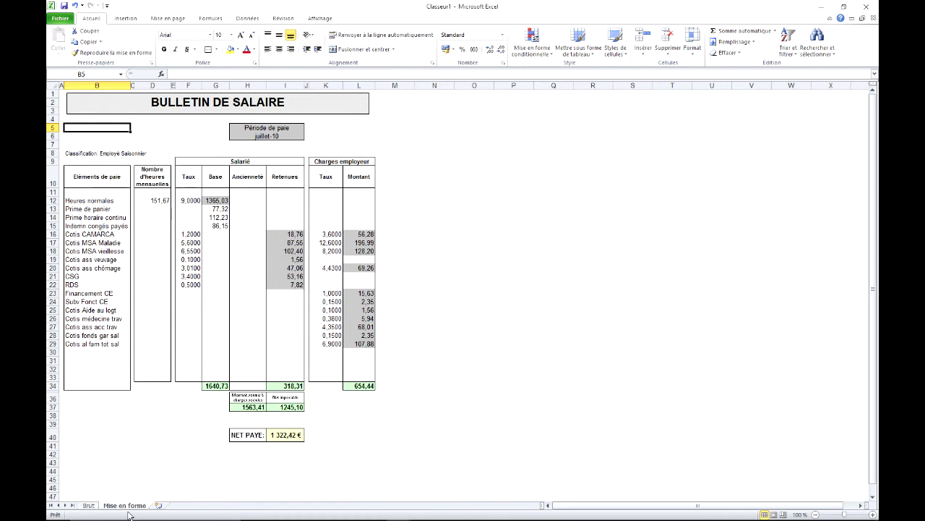
Outline the hours column D10:D33 on Brut, after checking its extent in the model.
{"action": "left_click", "coordinate": [92, 506]}
{"action": "mouse_move", "coordinate": [222, 176]}
{"action": "left_mouse_down"}
{"action": "mouse_move", "coordinate": [208, 352]}
{"action": "mouse_move", "coordinate": [209, 341]}
{"action": "left_mouse_up"}
{"action": "left_click", "coordinate": [125, 505]}
{"action": "left_click", "coordinate": [90, 505]}
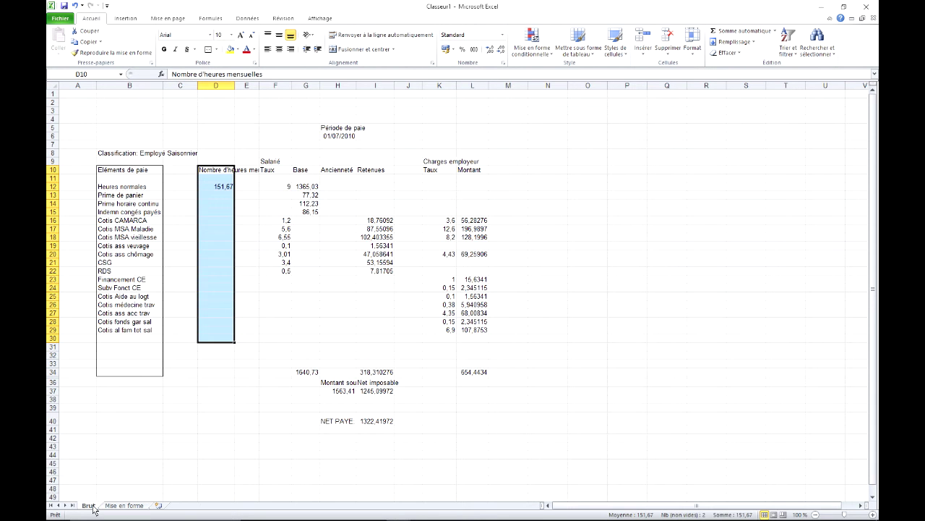
{"action": "left_click_drag", "start_coordinate": [221, 364], "coordinate": [226, 174]}
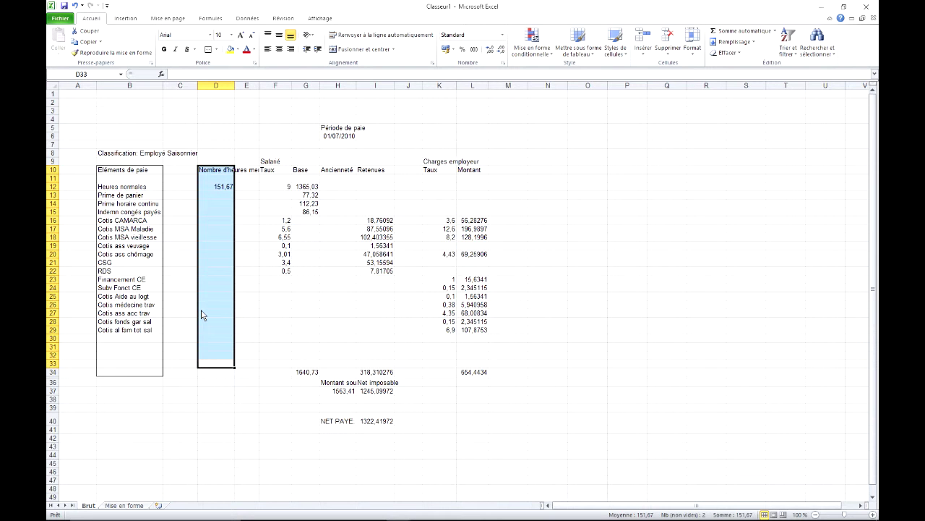
{"action": "left_click", "coordinate": [209, 49]}
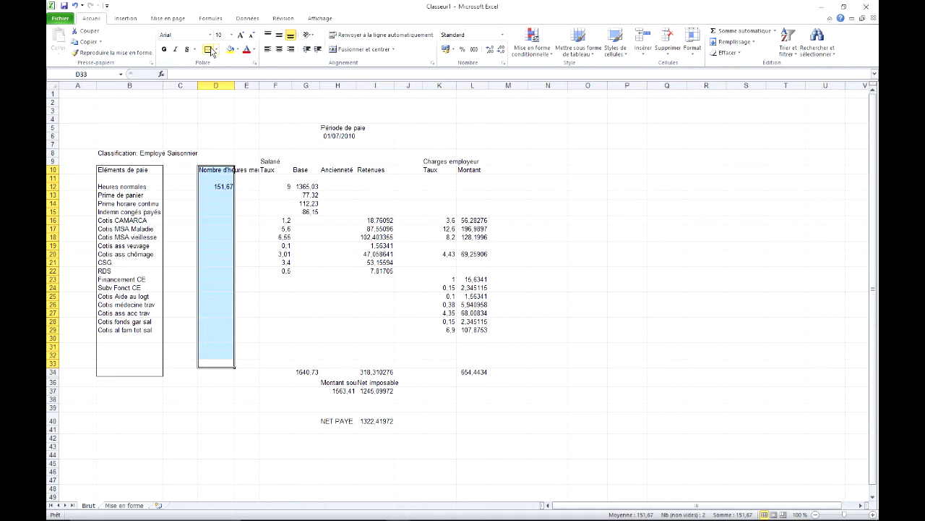
Give header cells B10 and D10 each their own border.
{"action": "left_click", "coordinate": [139, 173]}
{"action": "left_click", "coordinate": [208, 50]}
{"action": "left_click", "coordinate": [222, 175]}
{"action": "left_click", "coordinate": [209, 49]}
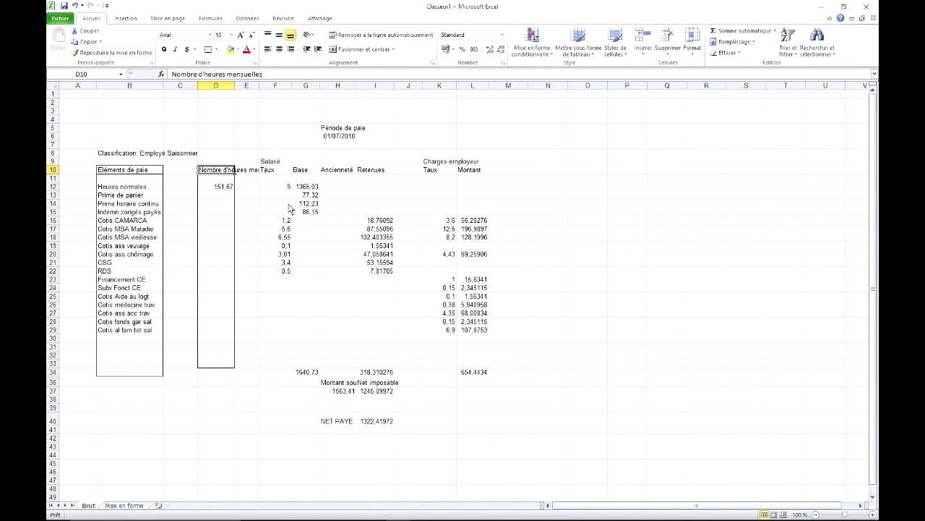
Select the Salarié block as F10:I33, matching its extent to the model.
{"action": "mouse_move", "coordinate": [287, 174]}
{"action": "left_mouse_down"}
{"action": "mouse_move", "coordinate": [371, 345]}
{"action": "mouse_move", "coordinate": [372, 373]}
{"action": "left_mouse_up"}
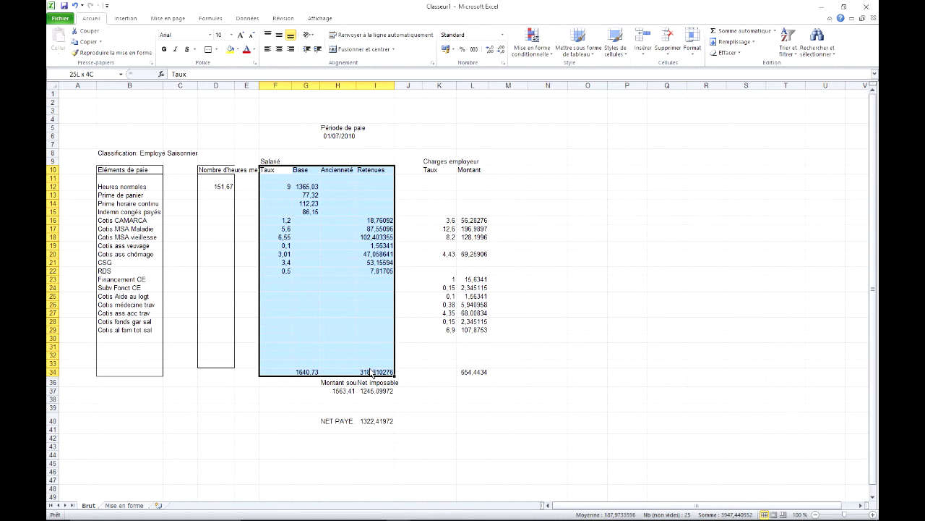
{"action": "left_click_drag", "start_coordinate": [372, 373], "coordinate": [373, 373]}
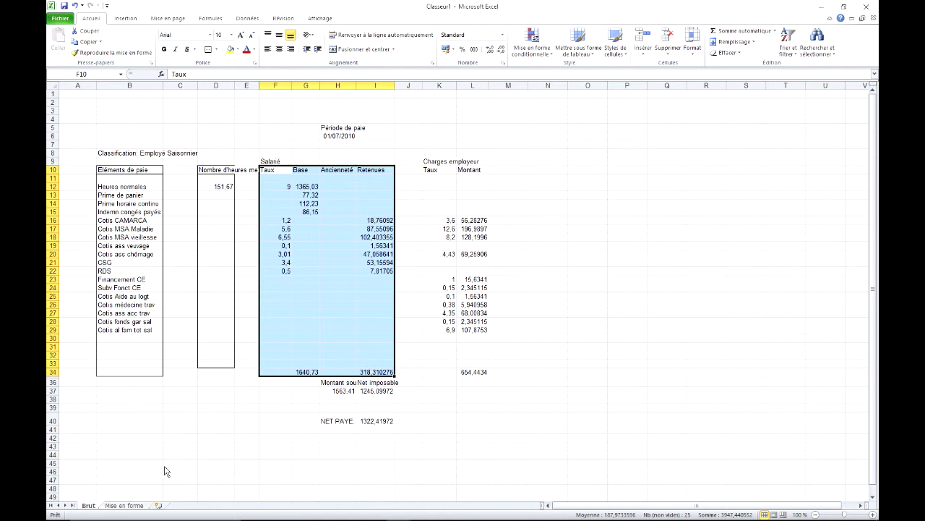
{"action": "left_click", "coordinate": [138, 506]}
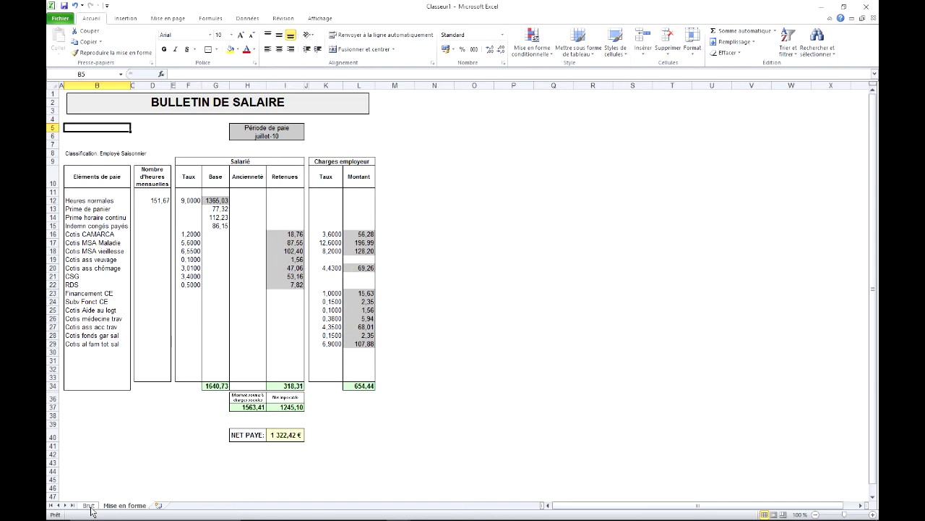
{"action": "left_click", "coordinate": [88, 506]}
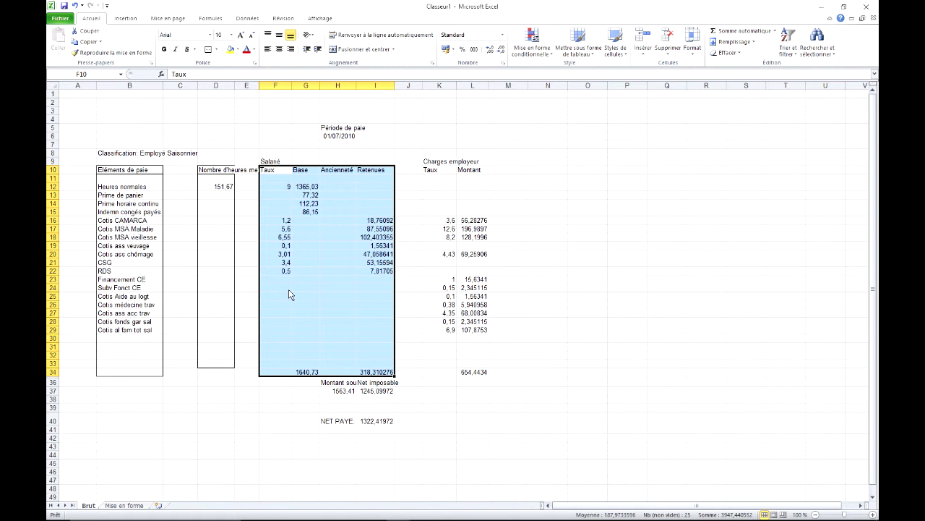
{"action": "left_click_drag", "start_coordinate": [278, 172], "coordinate": [362, 365]}
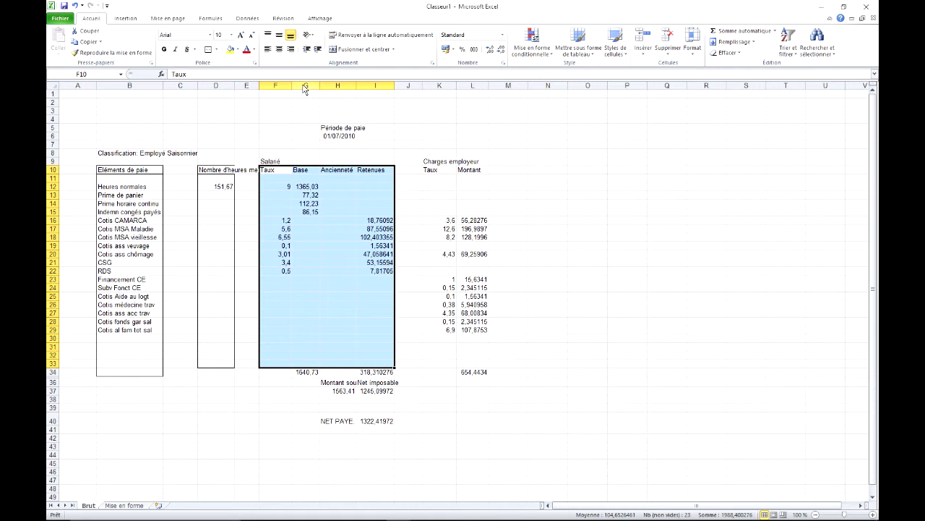
Border F10:I33 with an outline and inner vertical lines, no inner horizontals.
{"action": "left_click", "coordinate": [217, 50]}
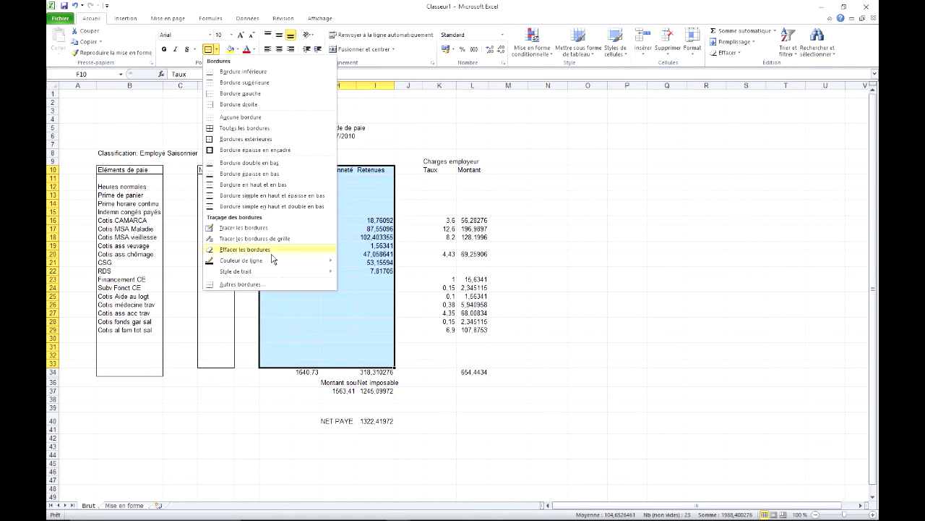
{"action": "left_click", "coordinate": [244, 285]}
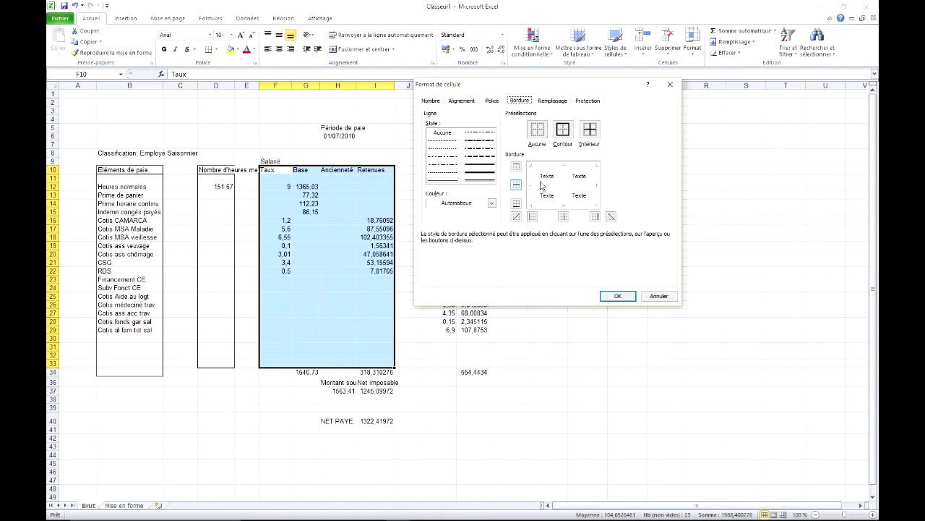
{"action": "left_click", "coordinate": [563, 216]}
{"action": "left_click", "coordinate": [516, 185]}
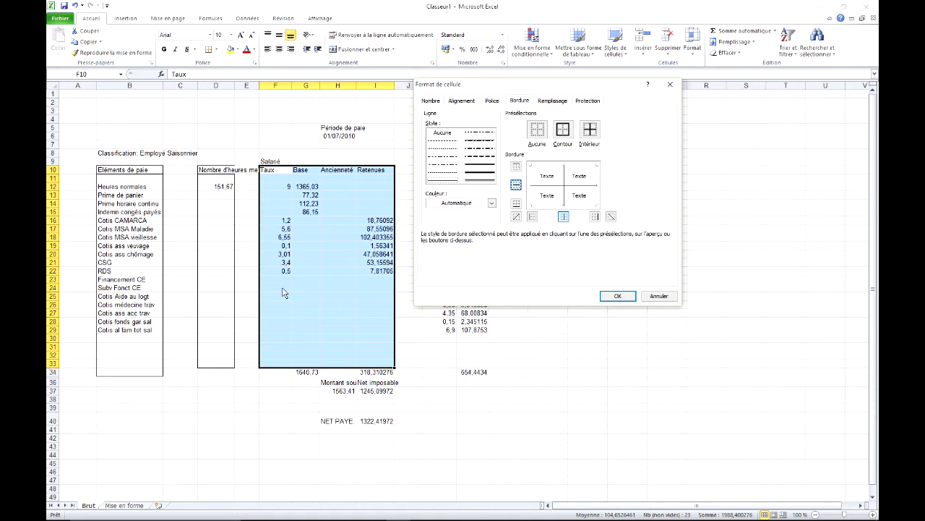
{"action": "left_click", "coordinate": [547, 166]}
{"action": "left_click", "coordinate": [535, 179]}
{"action": "left_click", "coordinate": [551, 206]}
{"action": "left_click", "coordinate": [598, 180]}
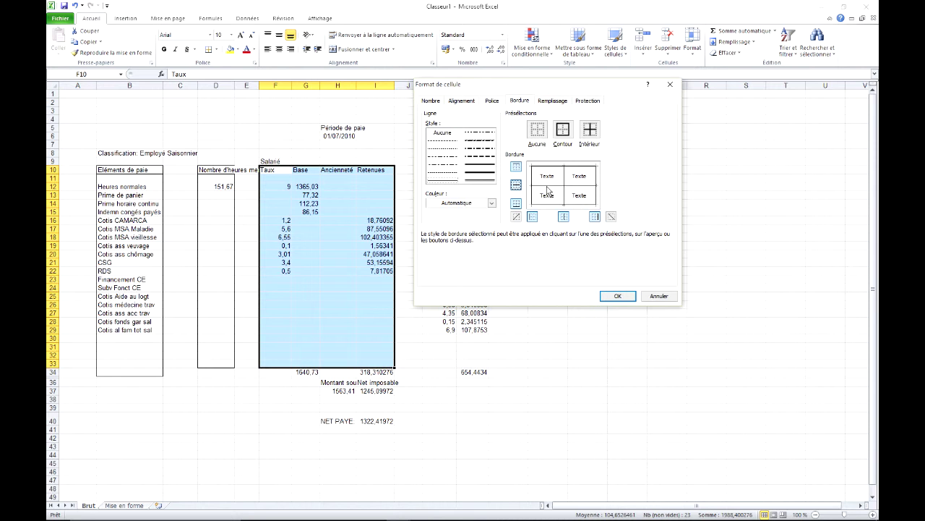
{"action": "left_click", "coordinate": [517, 186]}
{"action": "left_click", "coordinate": [619, 296]}
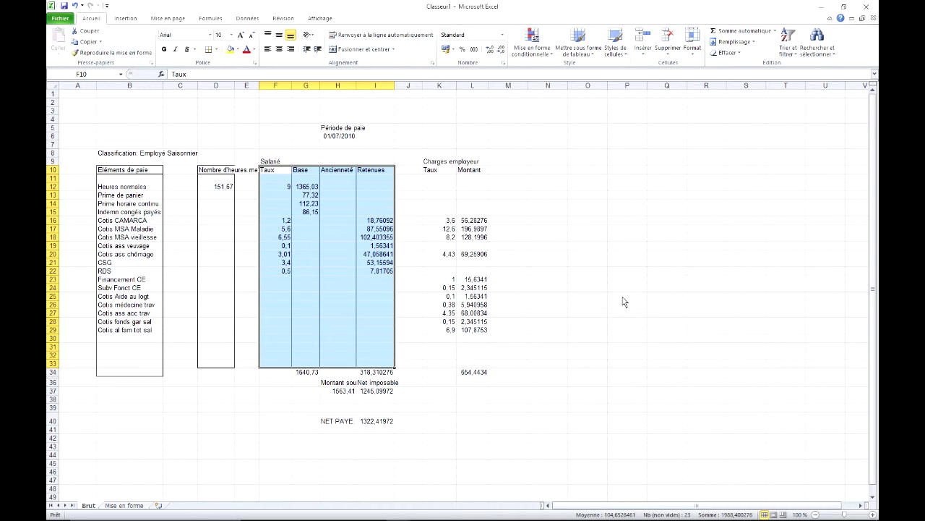
{"action": "left_click", "coordinate": [350, 198]}
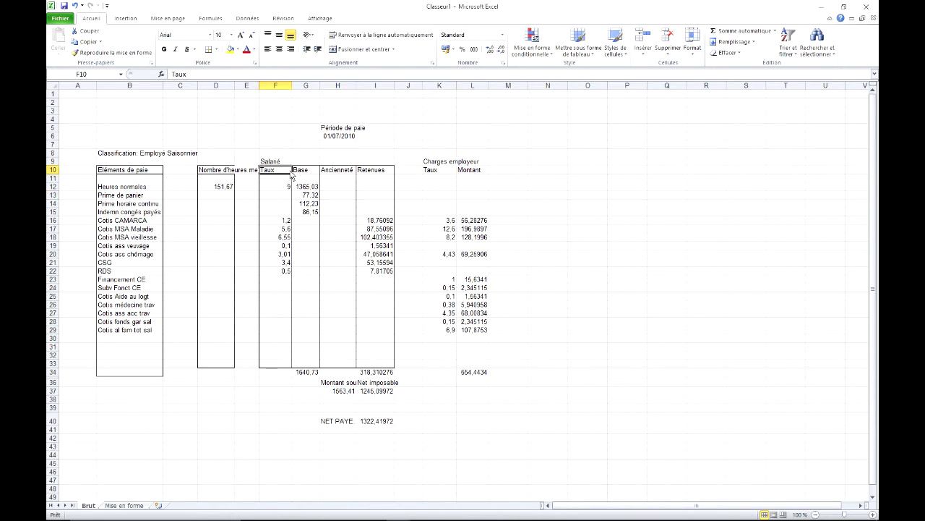
Put an outside border around the Taux–Retenues headings F10:I10.
{"action": "left_click_drag", "start_coordinate": [288, 174], "coordinate": [393, 174]}
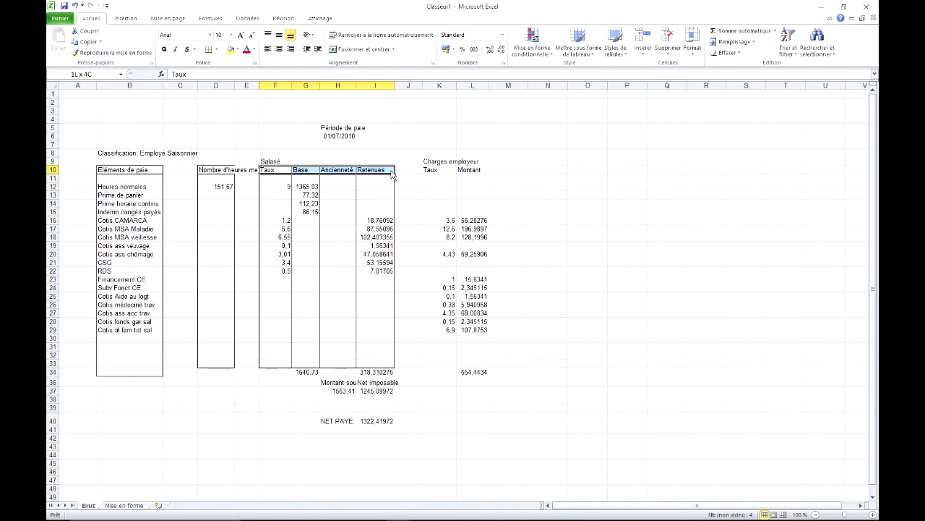
{"action": "left_click", "coordinate": [216, 50]}
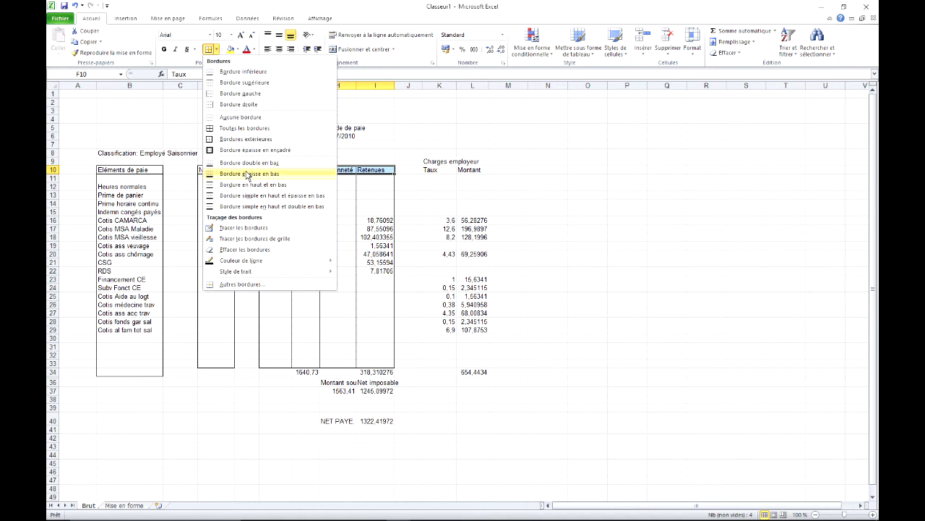
{"action": "left_click", "coordinate": [223, 142]}
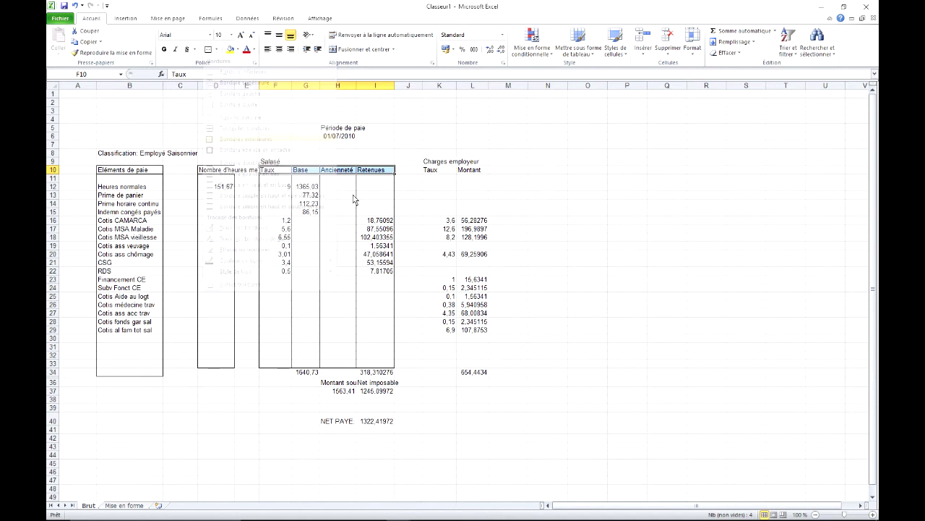
Box K10:L33 with an outline and a vertical line between Taux and Montant.
{"action": "left_click", "coordinate": [425, 178]}
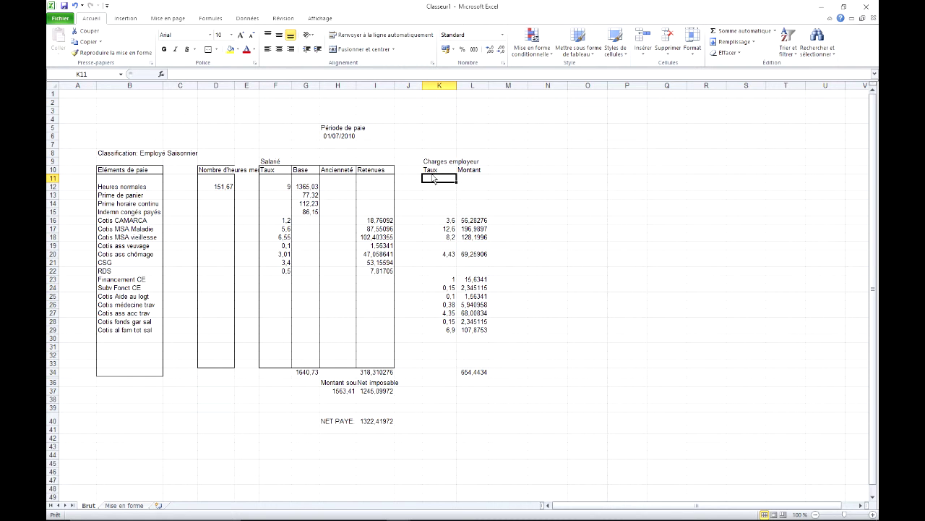
{"action": "left_click_drag", "start_coordinate": [431, 174], "coordinate": [475, 367]}
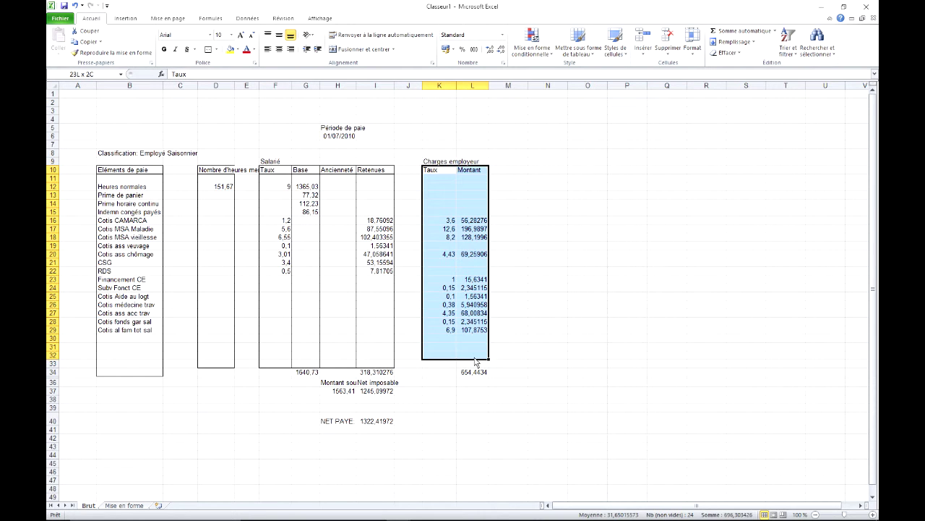
{"action": "left_click", "coordinate": [217, 51]}
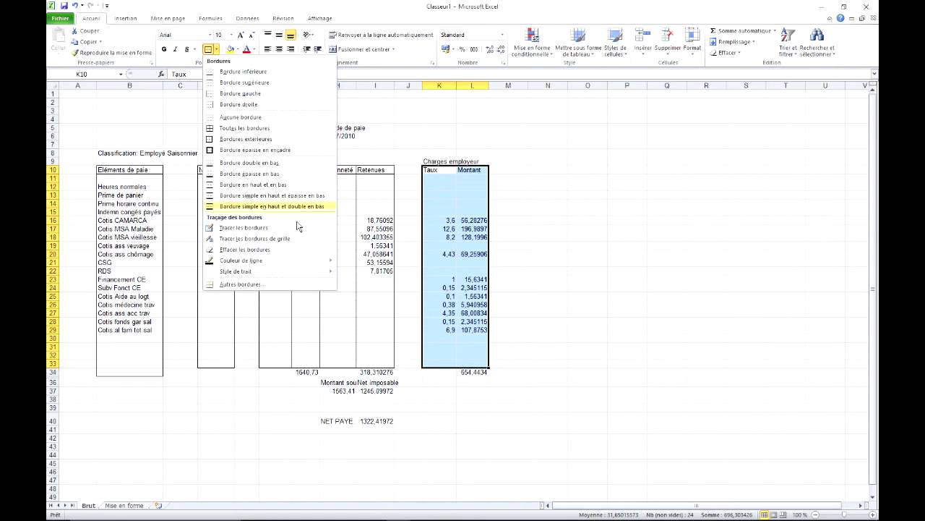
{"action": "left_click", "coordinate": [241, 284]}
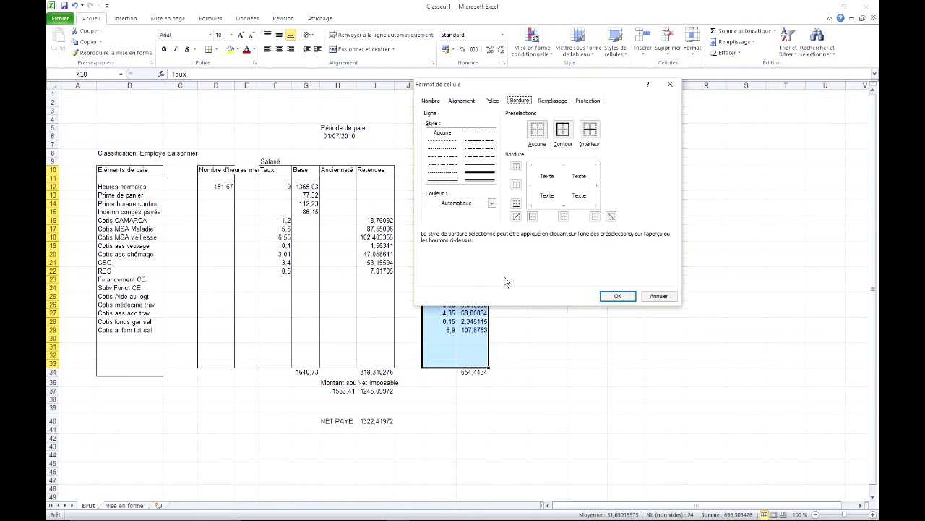
{"action": "left_click", "coordinate": [564, 182]}
{"action": "left_click", "coordinate": [535, 182]}
{"action": "left_click", "coordinate": [590, 177]}
{"action": "left_click", "coordinate": [579, 166]}
{"action": "left_click", "coordinate": [578, 206]}
{"action": "left_click", "coordinate": [618, 295]}
Add a bottom border under the K10:L10 headings.
{"action": "left_click_drag", "start_coordinate": [448, 177], "coordinate": [478, 172]}
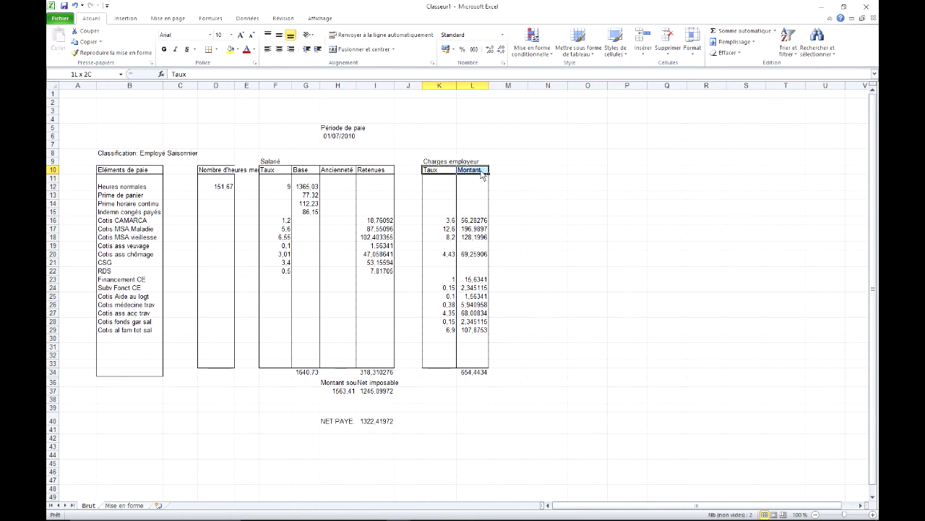
{"action": "key", "text": "ctrl+1"}
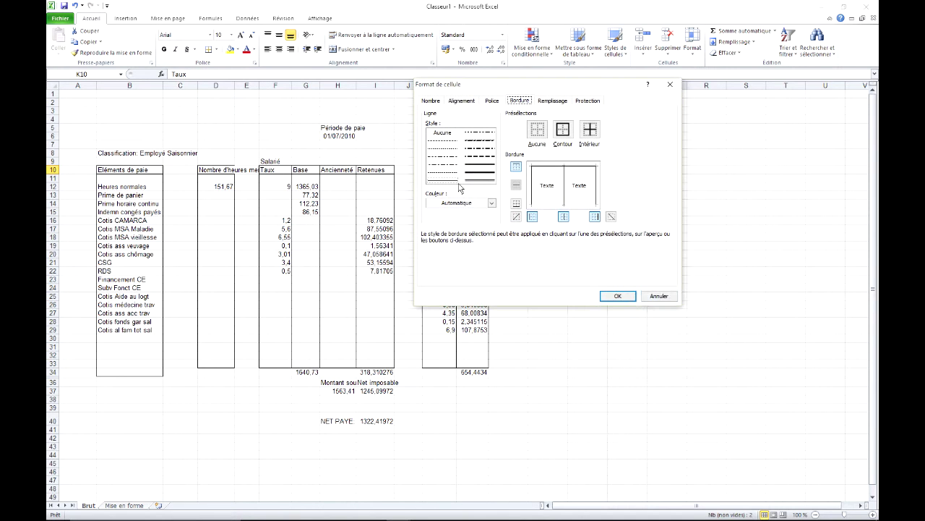
{"action": "left_click", "coordinate": [557, 206]}
{"action": "left_click", "coordinate": [619, 296]}
{"action": "left_click", "coordinate": [346, 186]}
{"action": "left_click", "coordinate": [270, 207]}
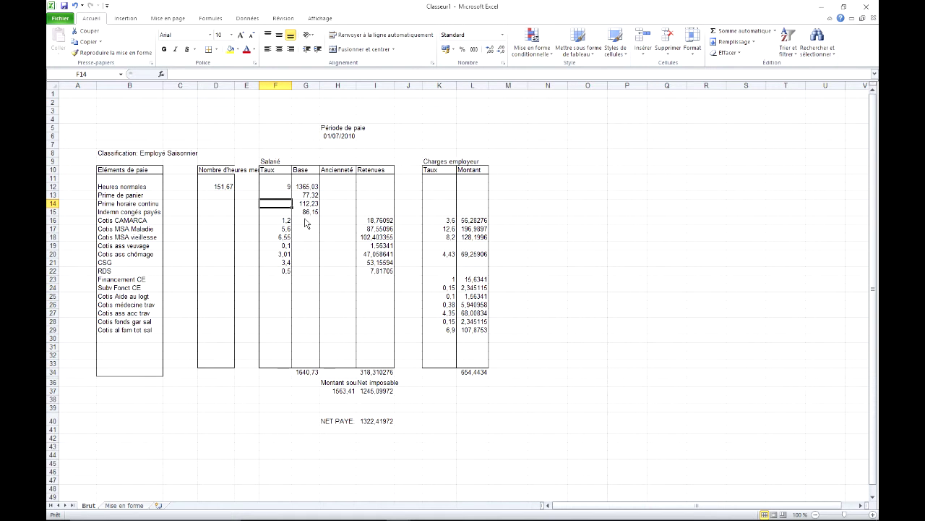
Merge and centre Salarié across F9:I9 and Charges employeur across K9:L9.
{"action": "left_click", "coordinate": [133, 505]}
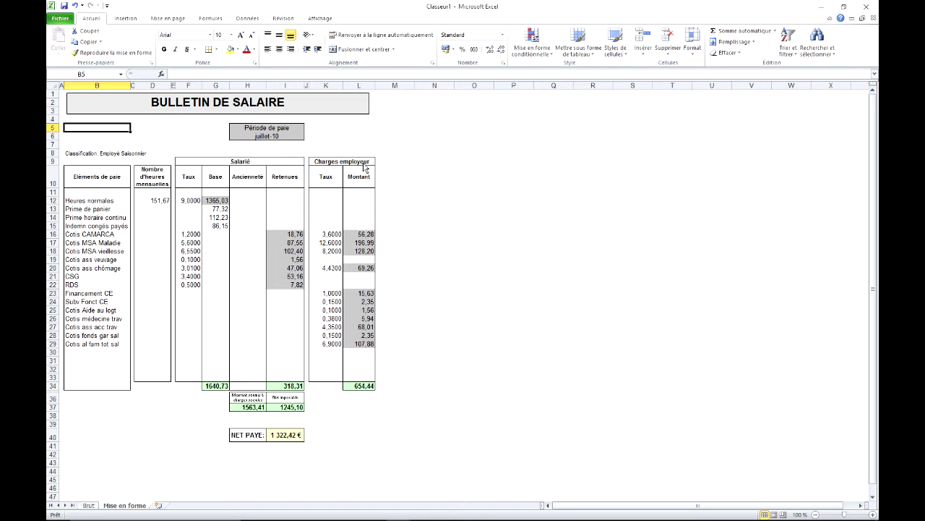
{"action": "left_click", "coordinate": [89, 506]}
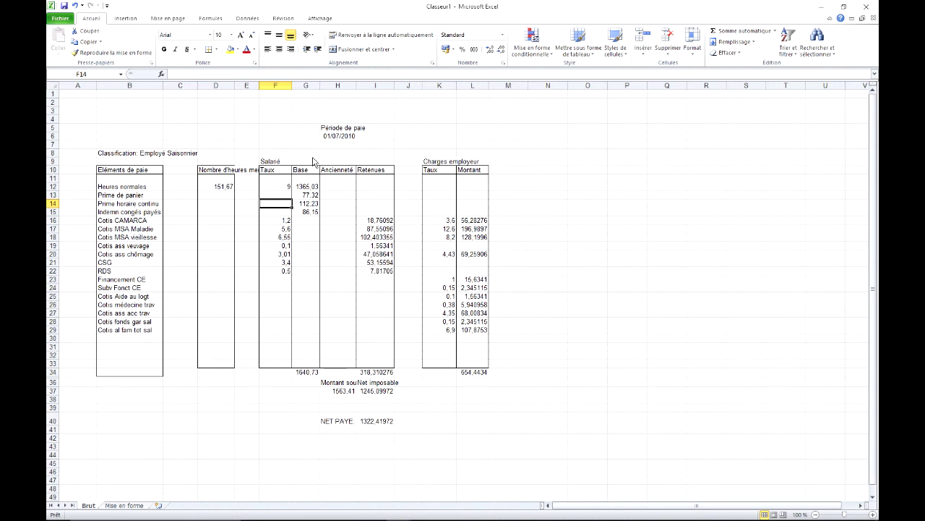
{"action": "left_click_drag", "start_coordinate": [282, 160], "coordinate": [376, 161]}
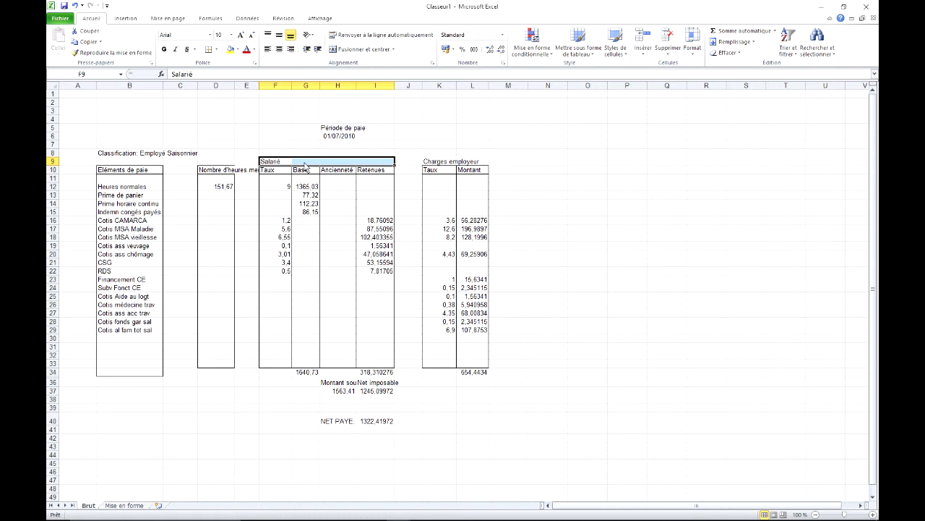
{"action": "left_click", "coordinate": [368, 48]}
{"action": "left_click_drag", "start_coordinate": [435, 162], "coordinate": [471, 162]}
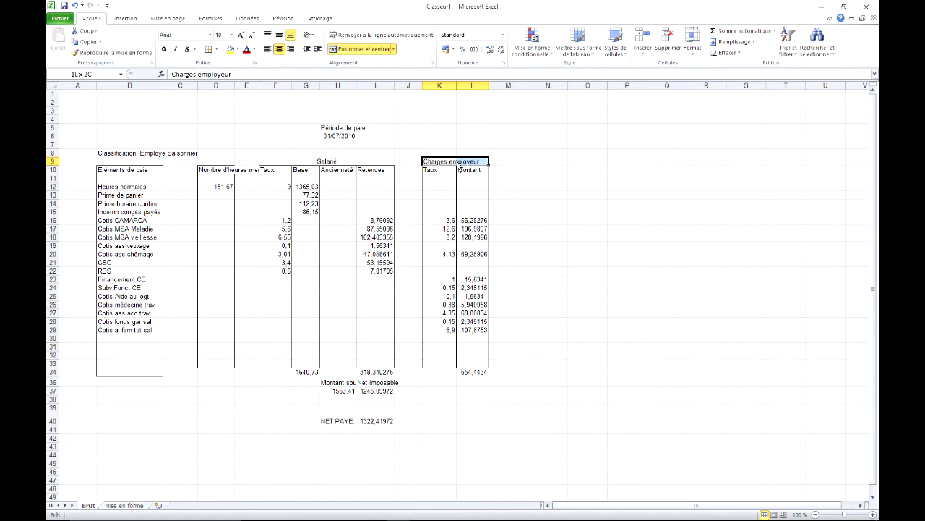
{"action": "left_click", "coordinate": [361, 48]}
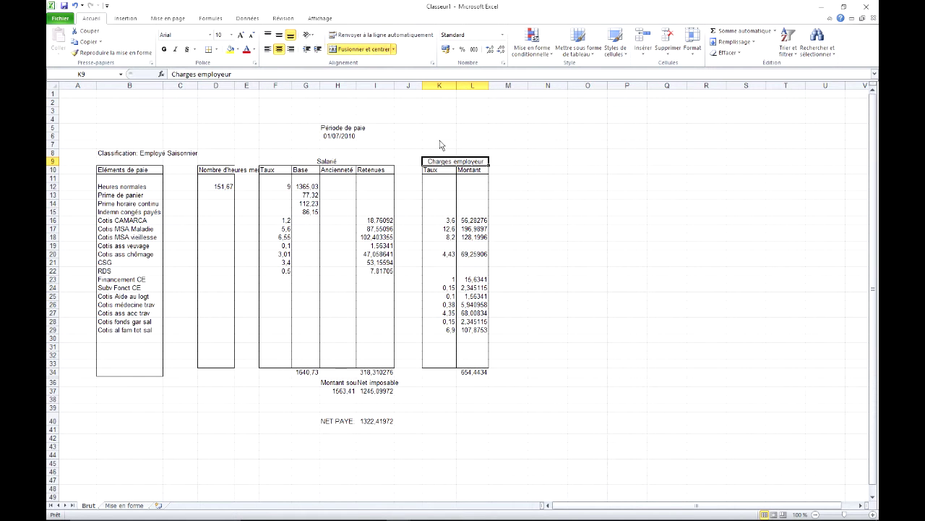
Give the merged Charges employeur and Salarié headings outside borders.
{"action": "left_click", "coordinate": [216, 49]}
{"action": "left_click", "coordinate": [233, 139]}
{"action": "left_click", "coordinate": [286, 162]}
{"action": "left_click", "coordinate": [208, 49]}
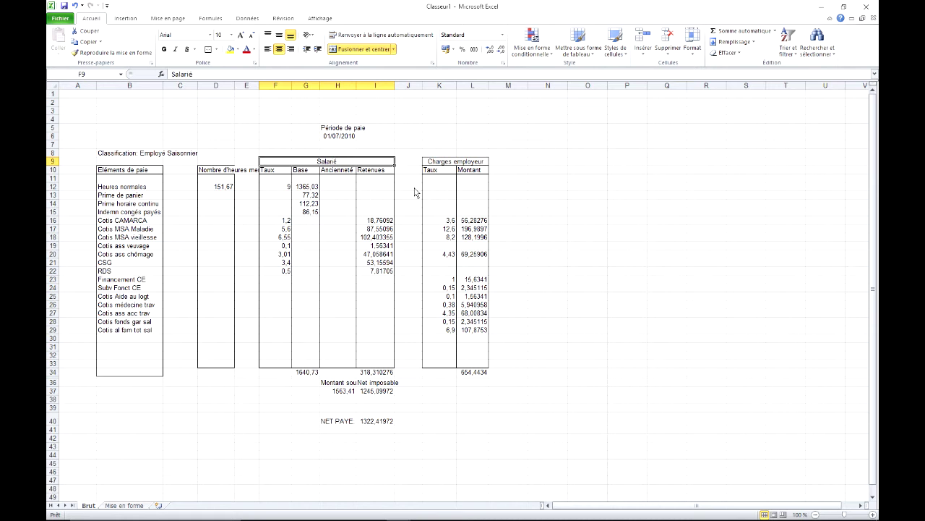
{"action": "left_click", "coordinate": [216, 171]}
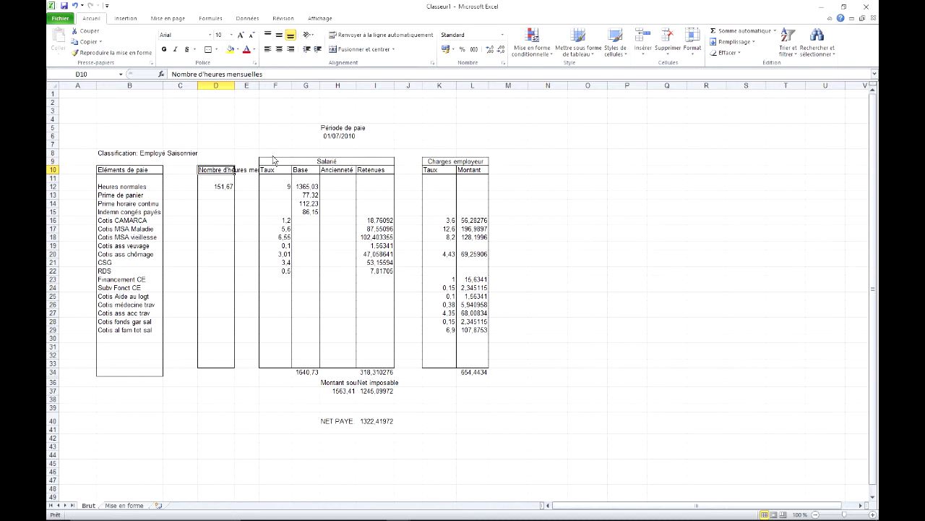
Wrap the D10 heading text and centre it horizontally and vertically.
{"action": "left_click", "coordinate": [389, 37]}
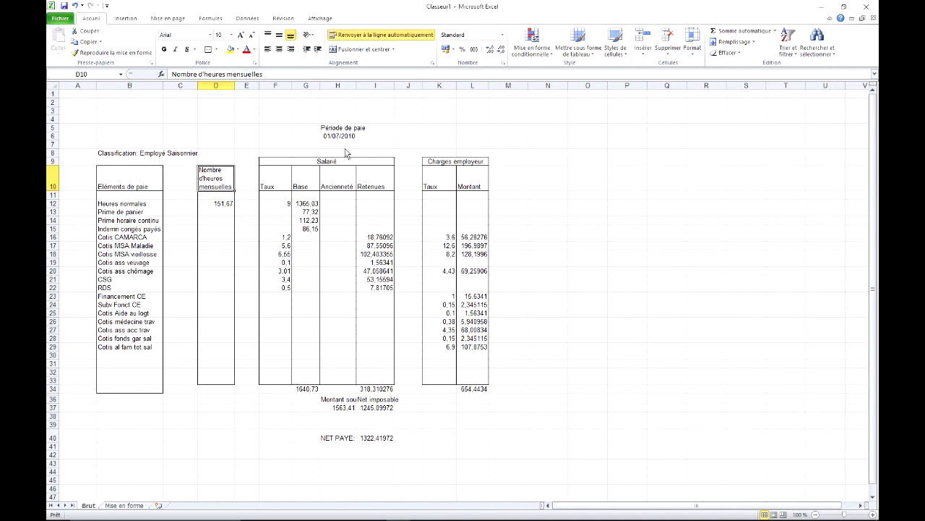
{"action": "left_click", "coordinate": [279, 49]}
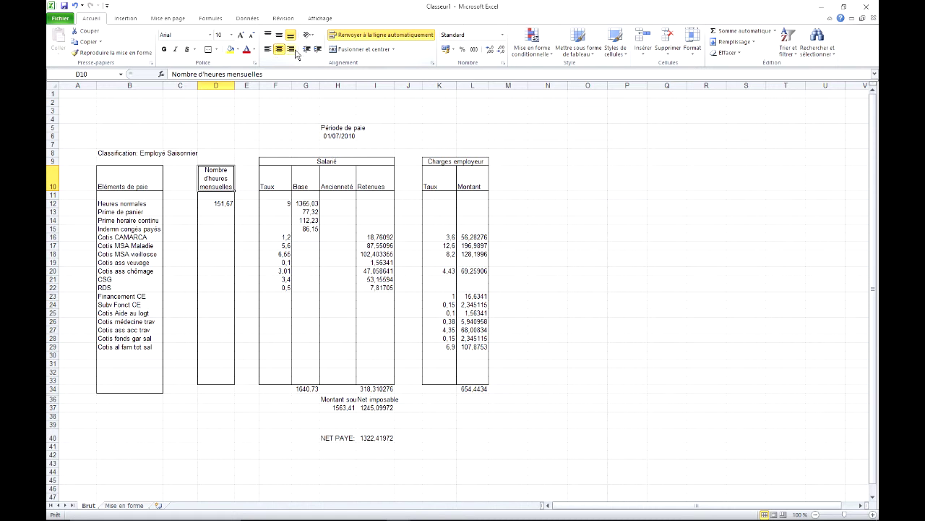
{"action": "left_click", "coordinate": [280, 36]}
Centre the B10:L10 headings both ways, then compare with the Mise en forme model.
{"action": "left_click_drag", "start_coordinate": [121, 187], "coordinate": [464, 180]}
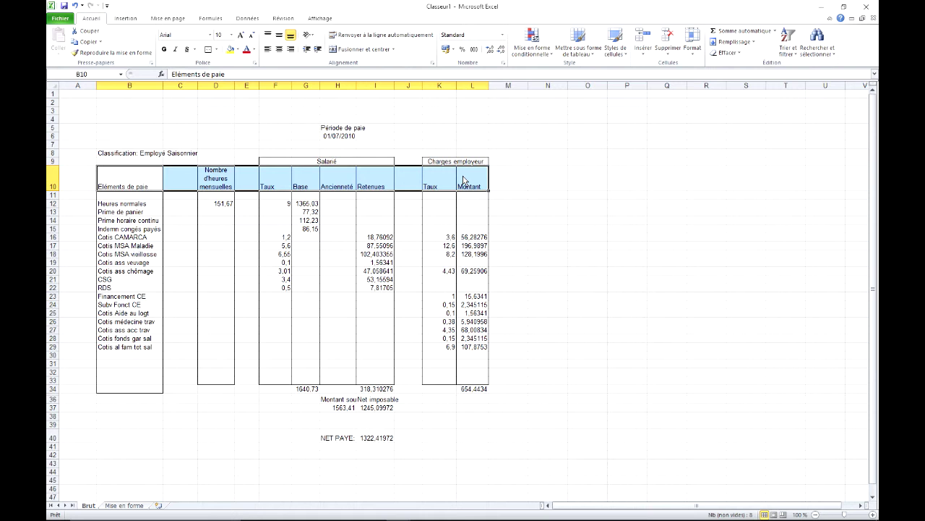
{"action": "left_click", "coordinate": [279, 35]}
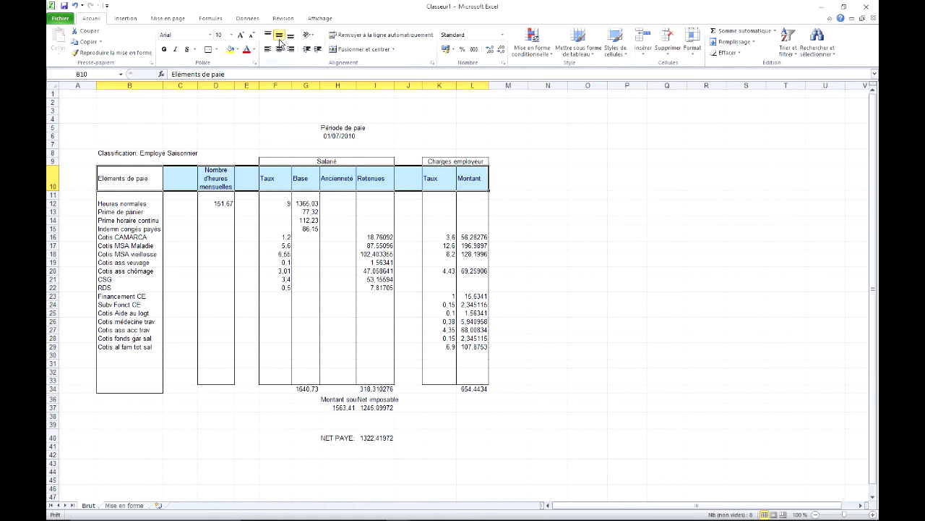
{"action": "left_click", "coordinate": [279, 49]}
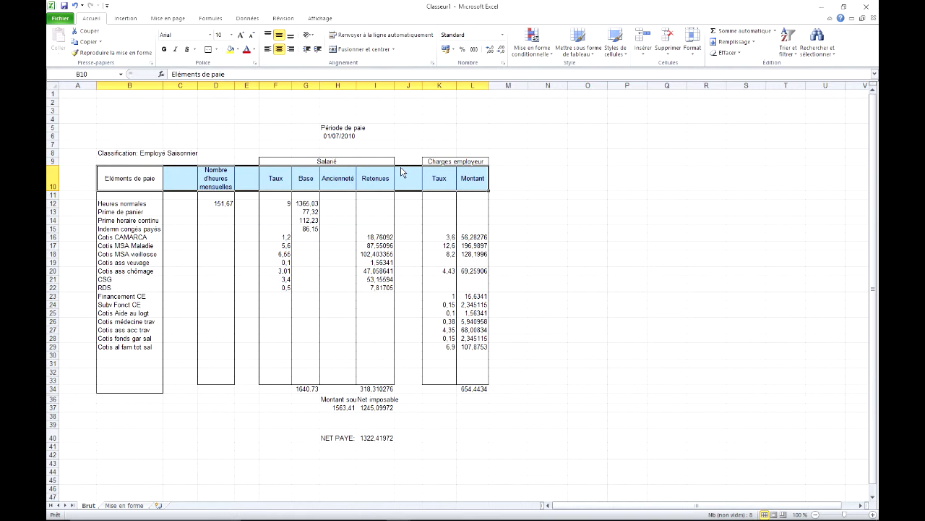
{"action": "left_click", "coordinate": [294, 206]}
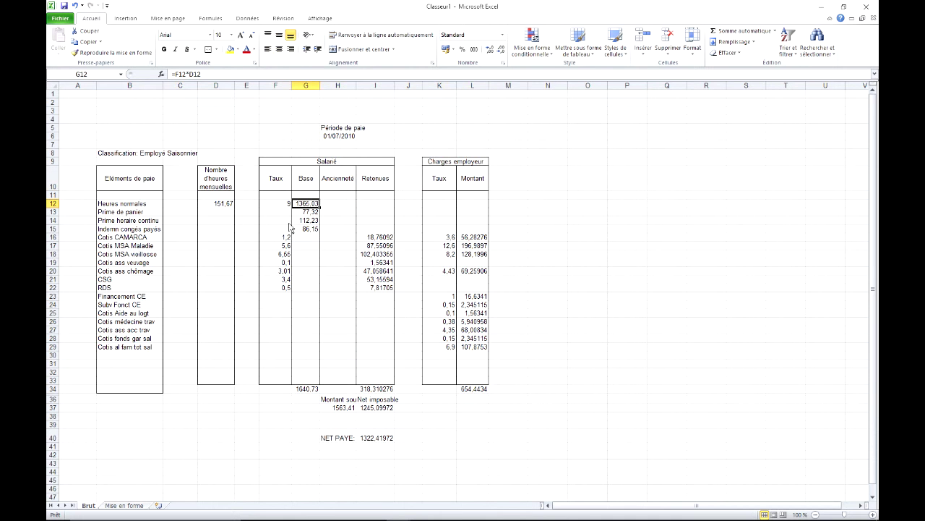
{"action": "left_click", "coordinate": [133, 505]}
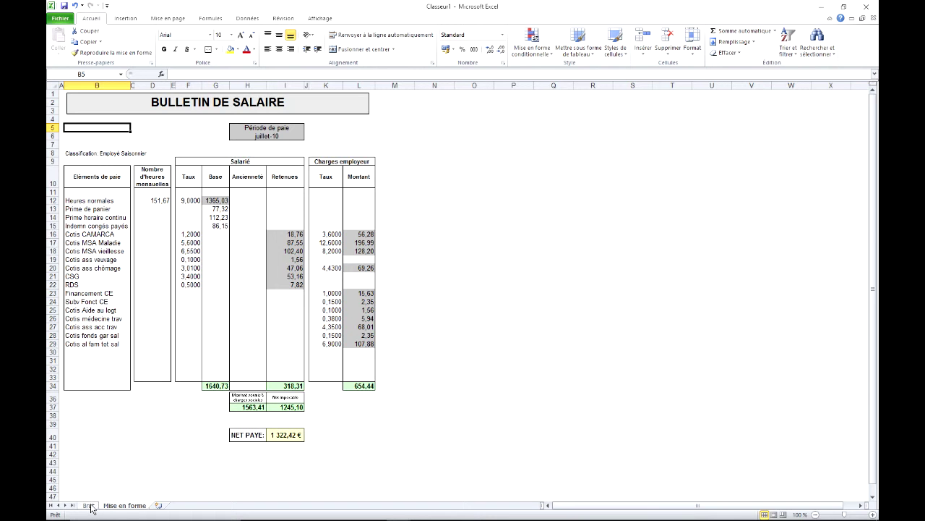
Make the Salarié and Charges employeur headings bold and not italic.
{"action": "left_click", "coordinate": [89, 505]}
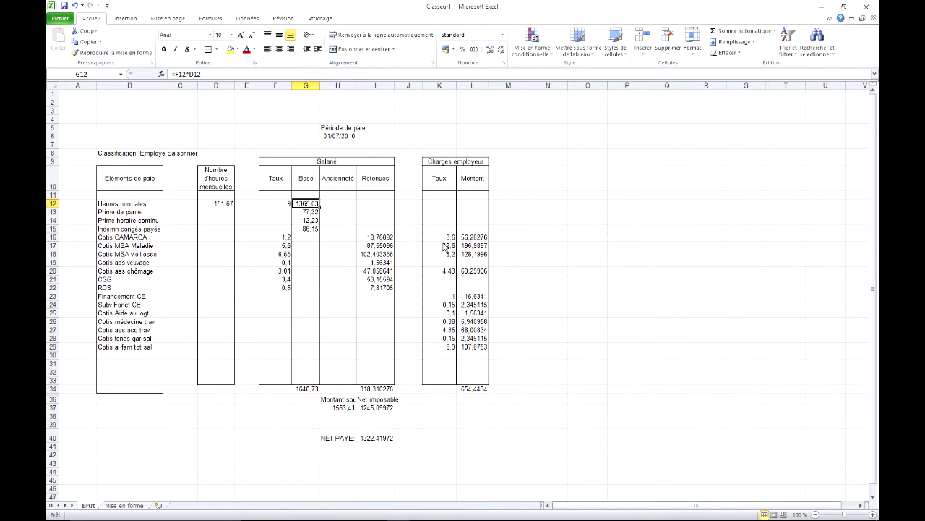
{"action": "left_click_drag", "start_coordinate": [137, 177], "coordinate": [477, 177]}
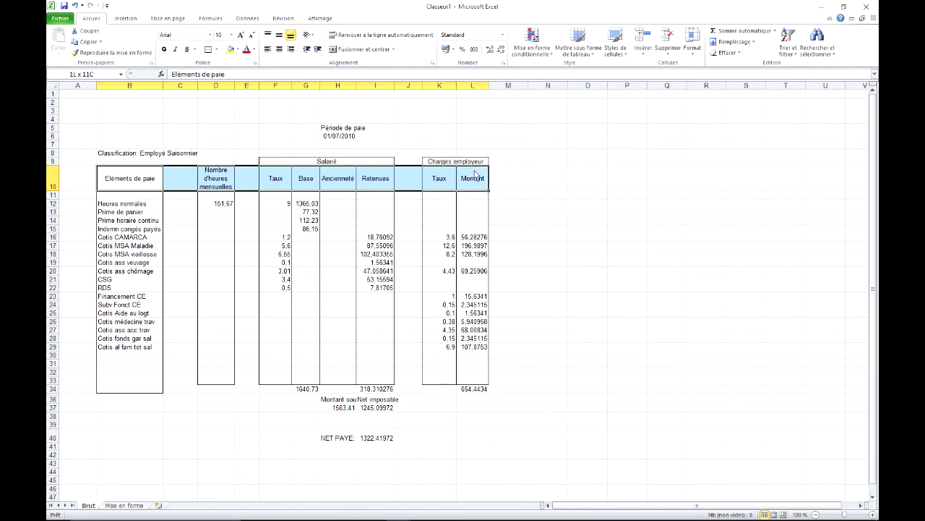
{"action": "left_click", "coordinate": [164, 49]}
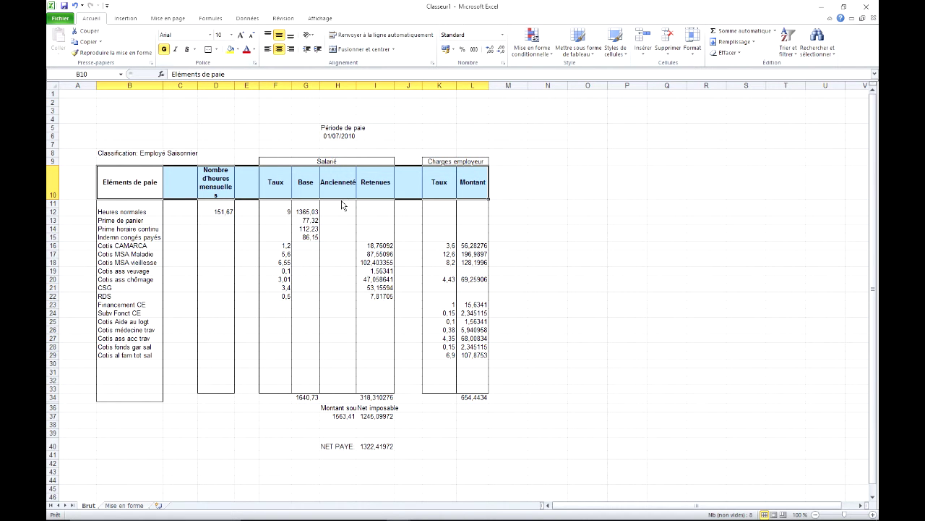
{"action": "left_click", "coordinate": [309, 162]}
{"action": "left_click", "coordinate": [175, 49]}
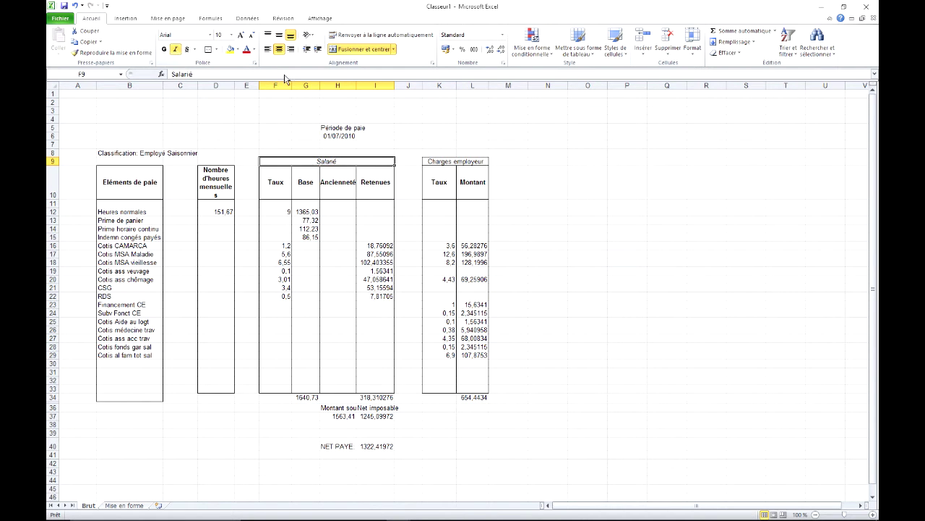
{"action": "left_click", "coordinate": [175, 49]}
{"action": "left_click", "coordinate": [164, 49]}
{"action": "left_click", "coordinate": [462, 162]}
{"action": "left_click", "coordinate": [164, 49]}
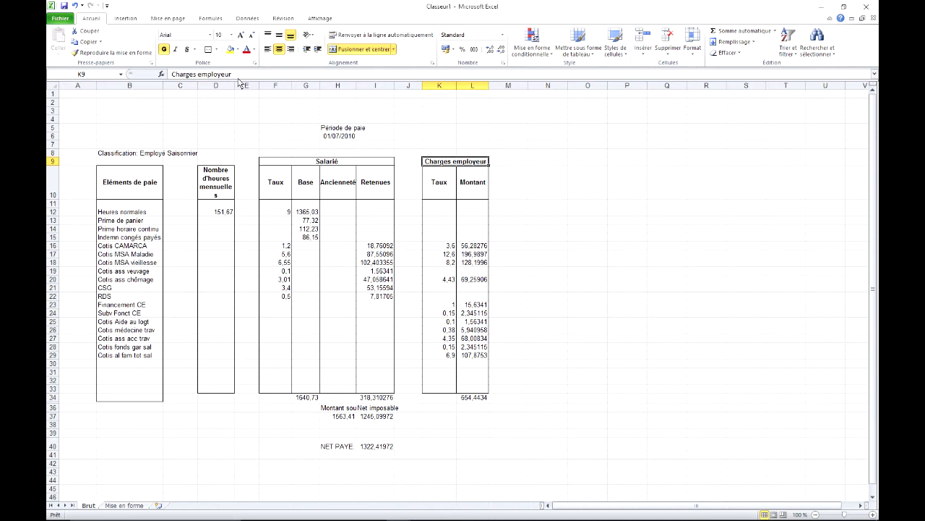
Set the row 10 headers B10:L10 to font size 9 and compare with the model.
{"action": "left_click_drag", "start_coordinate": [123, 186], "coordinate": [474, 187]}
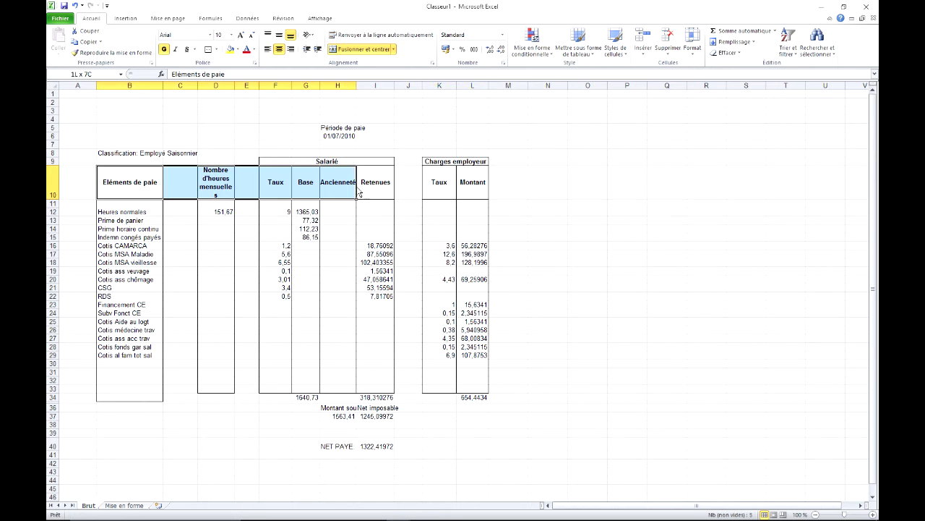
{"action": "left_click", "coordinate": [251, 35]}
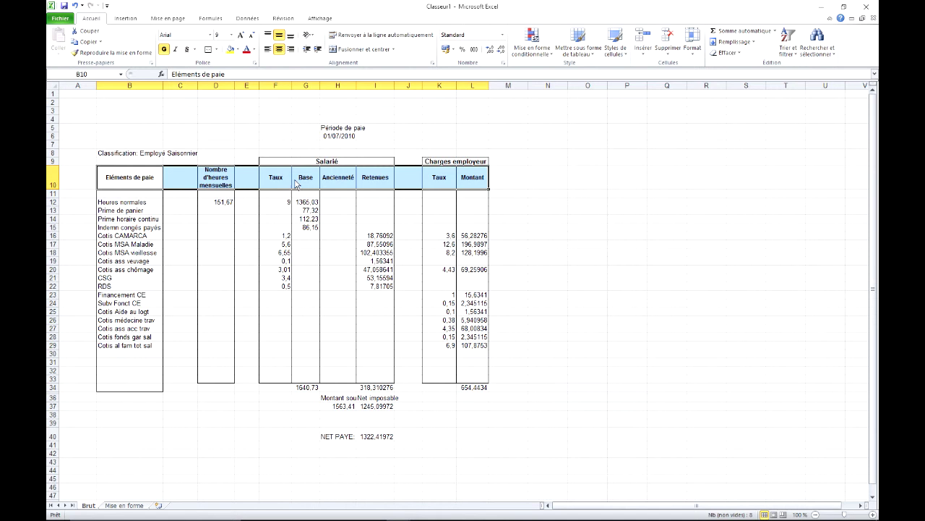
{"action": "left_click", "coordinate": [137, 183]}
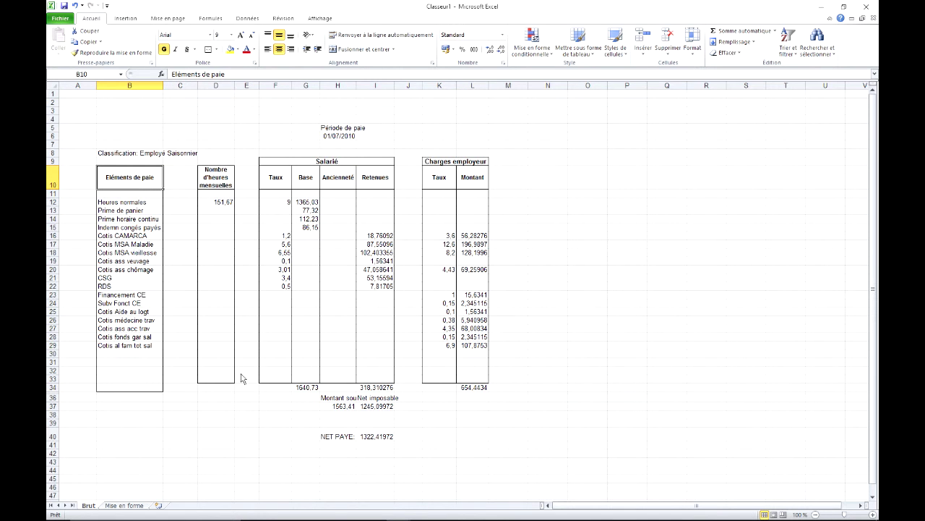
{"action": "left_click", "coordinate": [137, 506]}
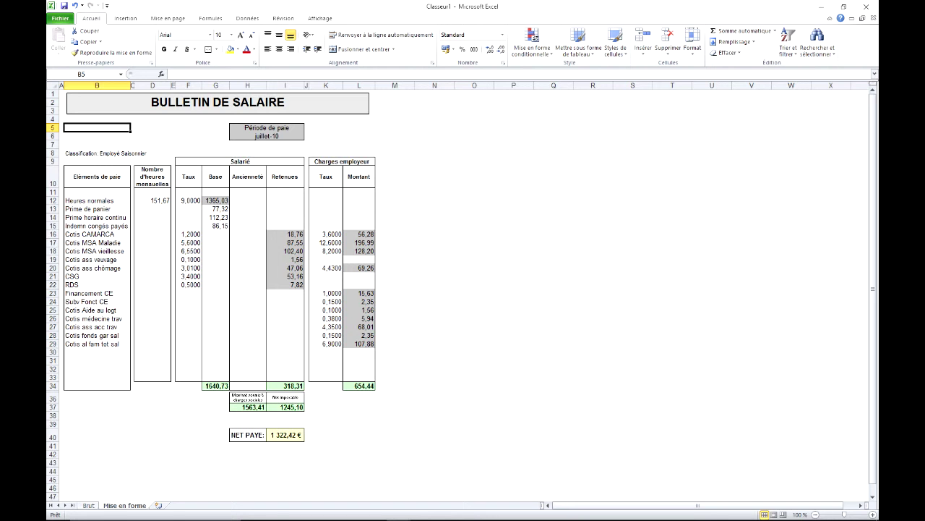
Apply all borders to G34:I34, H36:I37, L34 and the NET PAYE cells H40:I40.
{"action": "left_click", "coordinate": [96, 506]}
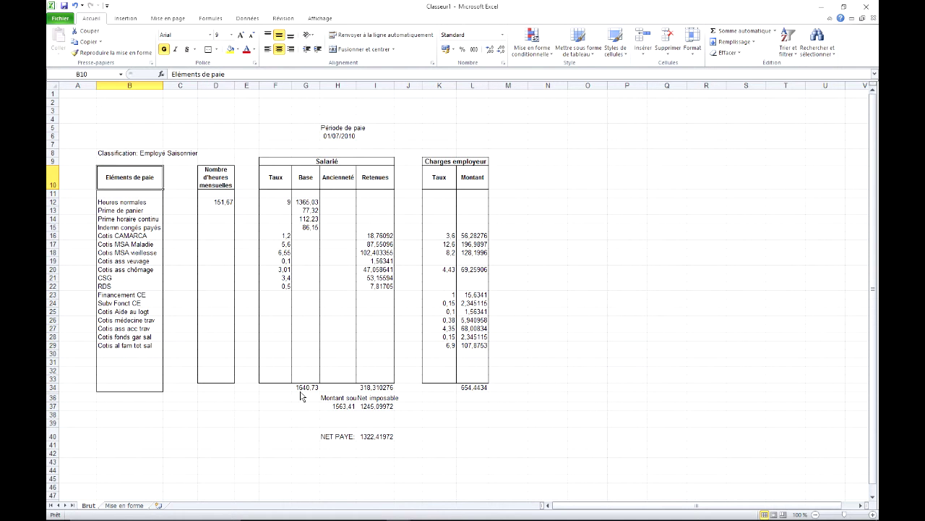
{"action": "left_click_drag", "start_coordinate": [306, 387], "coordinate": [375, 387]}
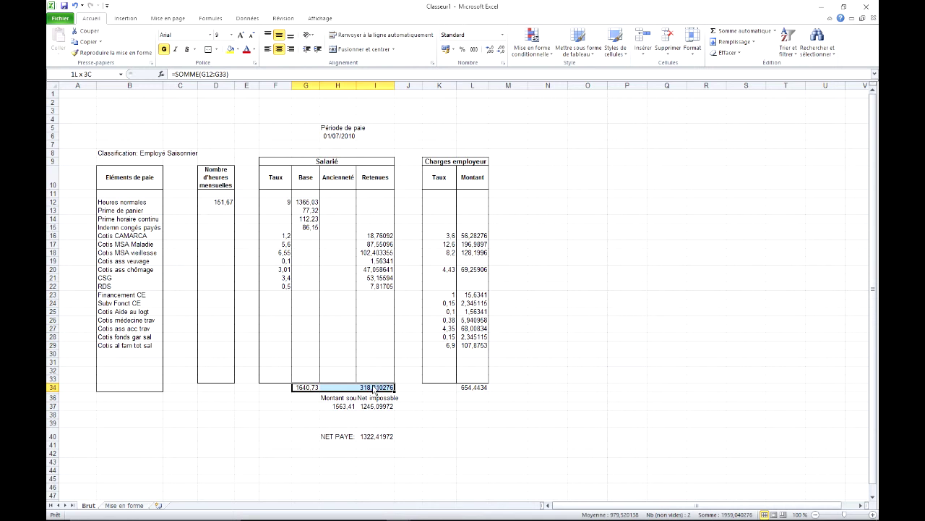
{"action": "left_click", "coordinate": [215, 50]}
{"action": "left_click", "coordinate": [241, 128]}
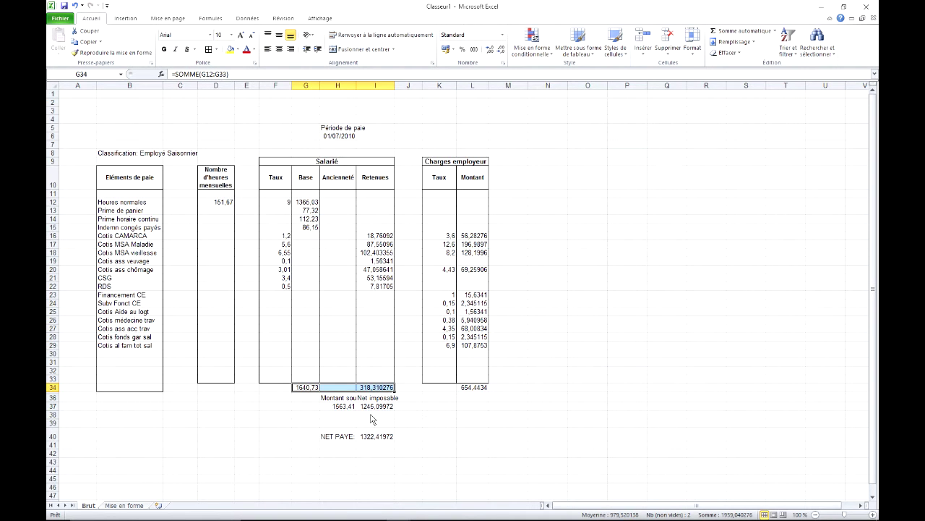
{"action": "left_click_drag", "start_coordinate": [346, 400], "coordinate": [376, 407]}
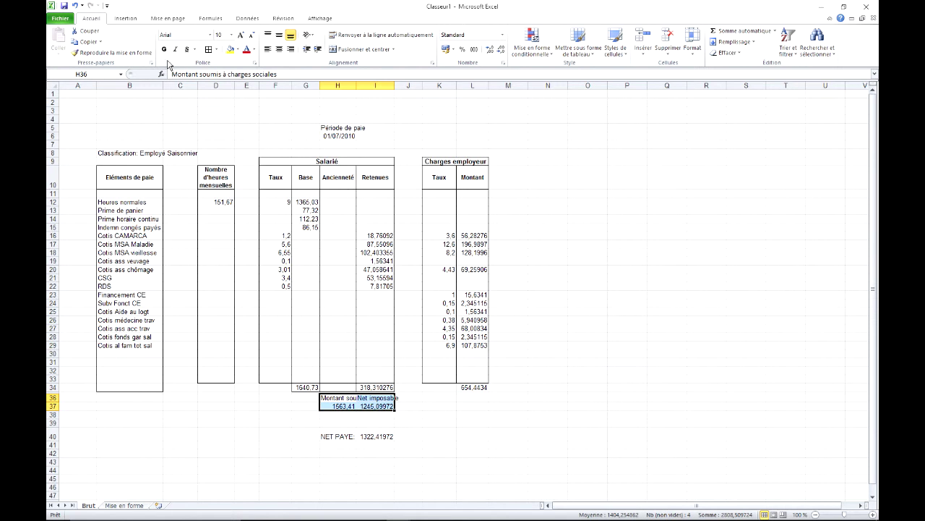
{"action": "left_click", "coordinate": [209, 50]}
{"action": "left_click", "coordinate": [480, 388]}
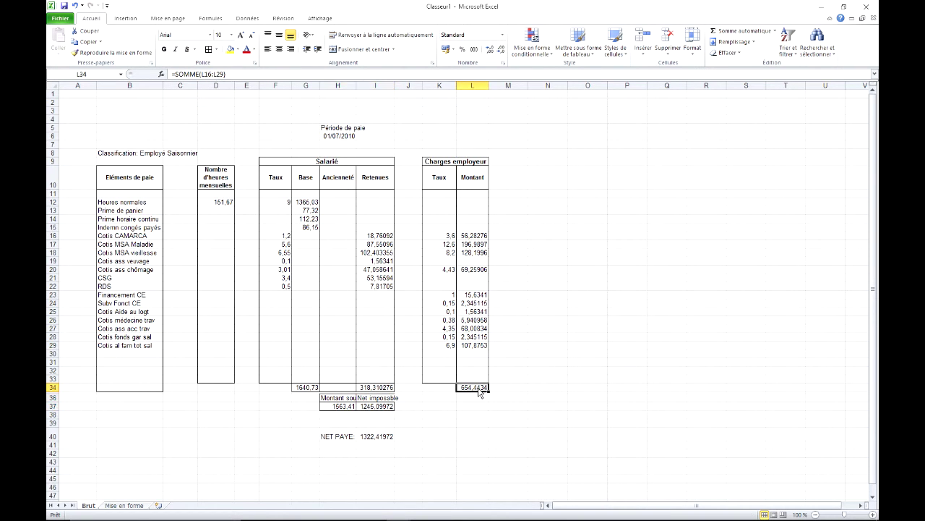
{"action": "left_click", "coordinate": [209, 50]}
{"action": "left_click_drag", "start_coordinate": [335, 439], "coordinate": [376, 437]}
{"action": "left_click", "coordinate": [209, 49]}
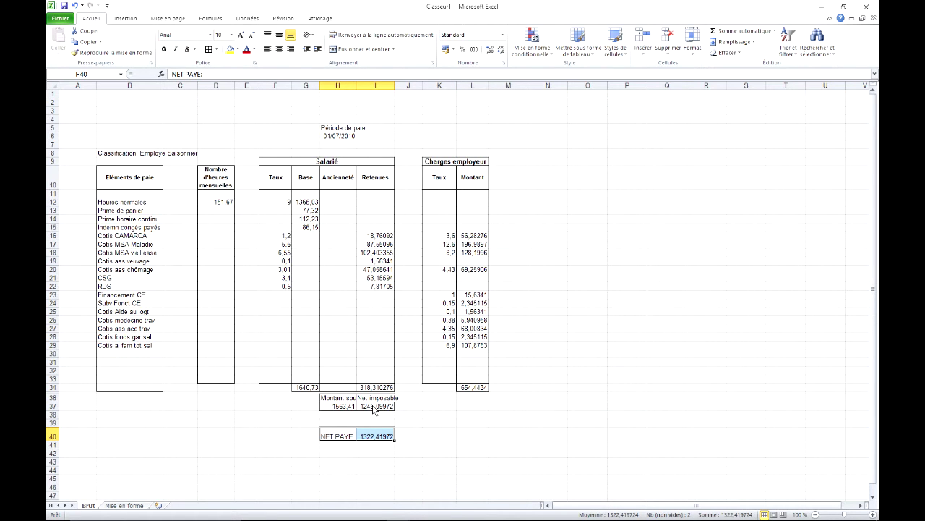
{"action": "left_click_drag", "start_coordinate": [343, 399], "coordinate": [369, 399]}
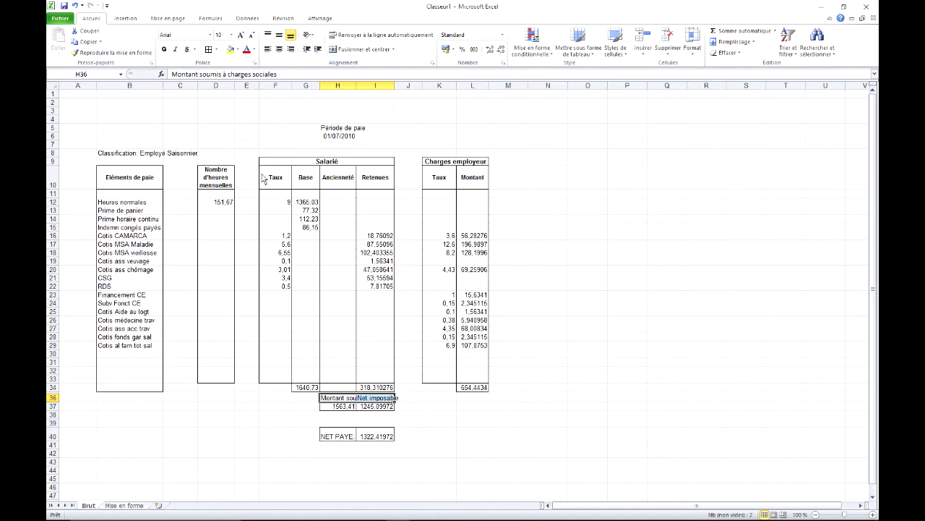
Format the H36:I36 labels at size 7, wrapped and centred horizontally and vertically.
{"action": "left_click", "coordinate": [231, 35]}
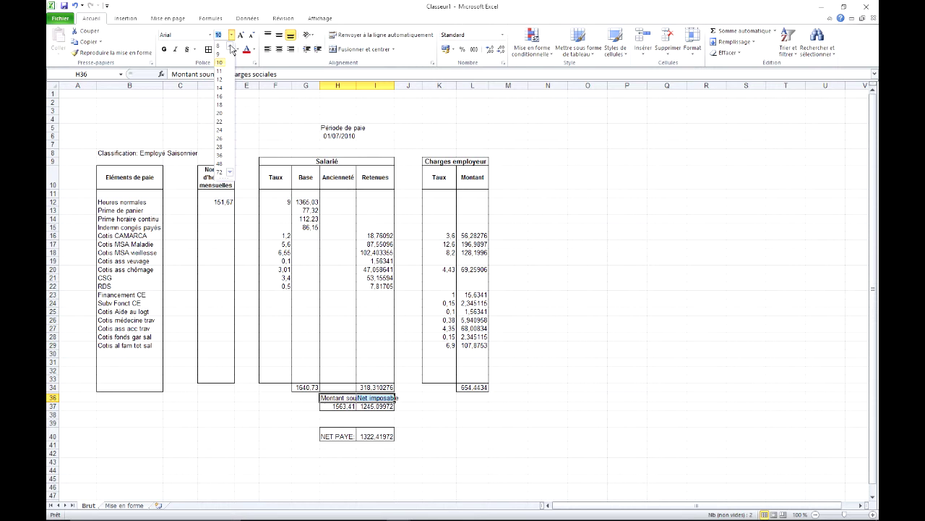
{"action": "type", "text": "7"}
{"action": "key", "text": "Return"}
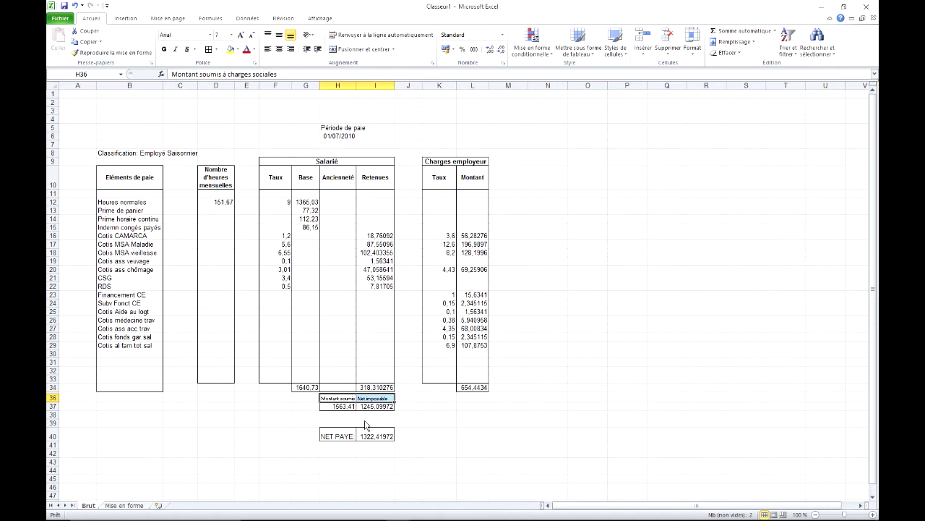
{"action": "left_click", "coordinate": [280, 51]}
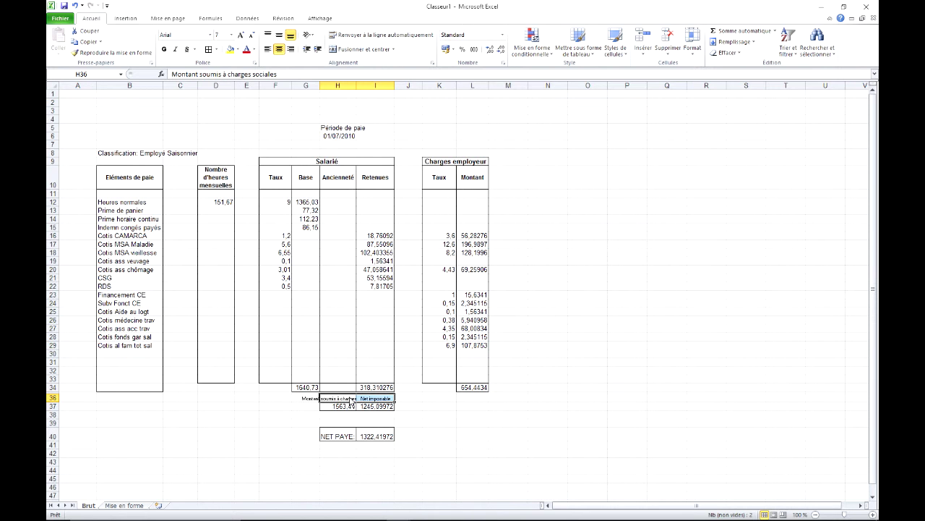
{"action": "left_click", "coordinate": [394, 36]}
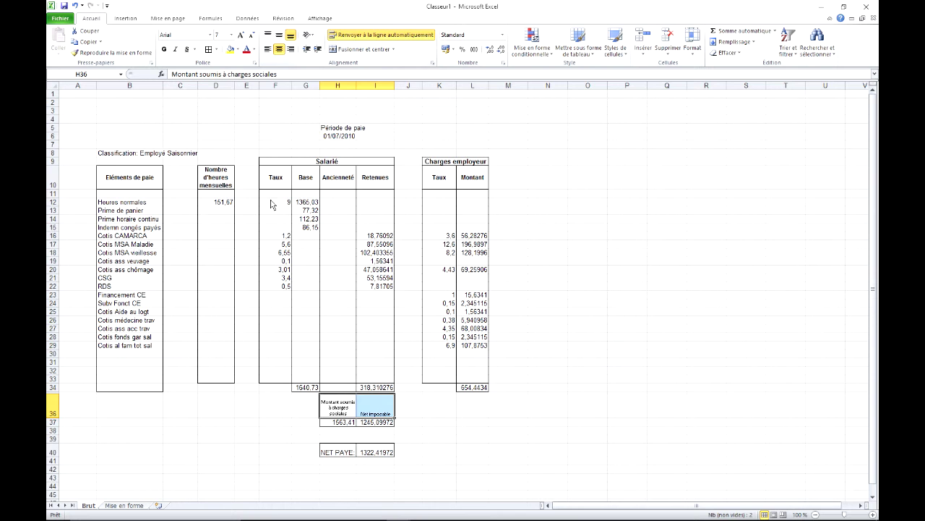
{"action": "left_click", "coordinate": [279, 35]}
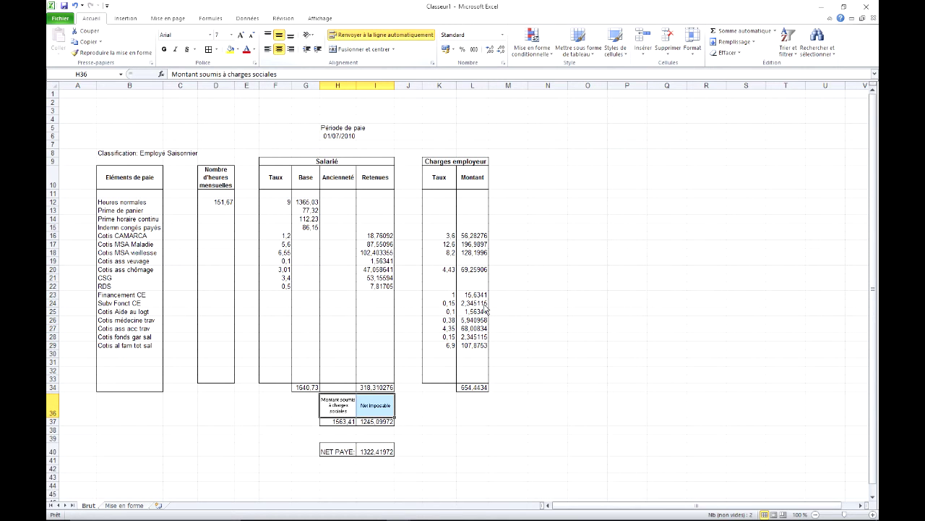
{"action": "left_click", "coordinate": [296, 415]}
{"action": "left_click", "coordinate": [309, 422]}
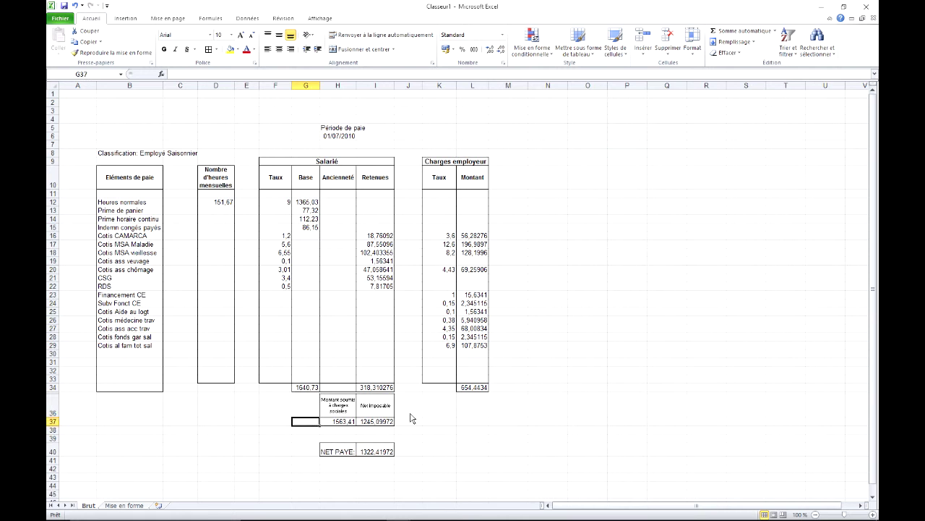
{"action": "left_click", "coordinate": [141, 506]}
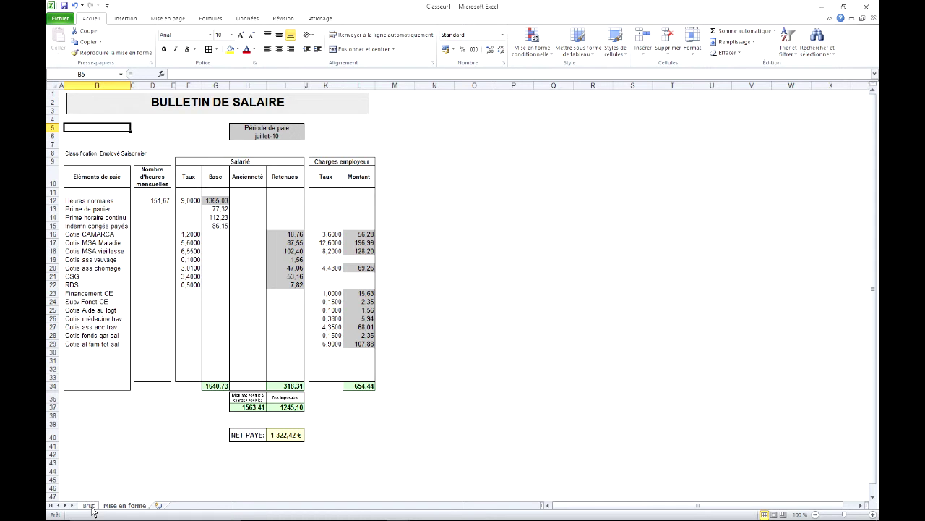
Fill the totals G34, I34, L34 and amounts H37, I37 light green.
{"action": "left_click", "coordinate": [91, 505]}
{"action": "left_click", "coordinate": [305, 389]}
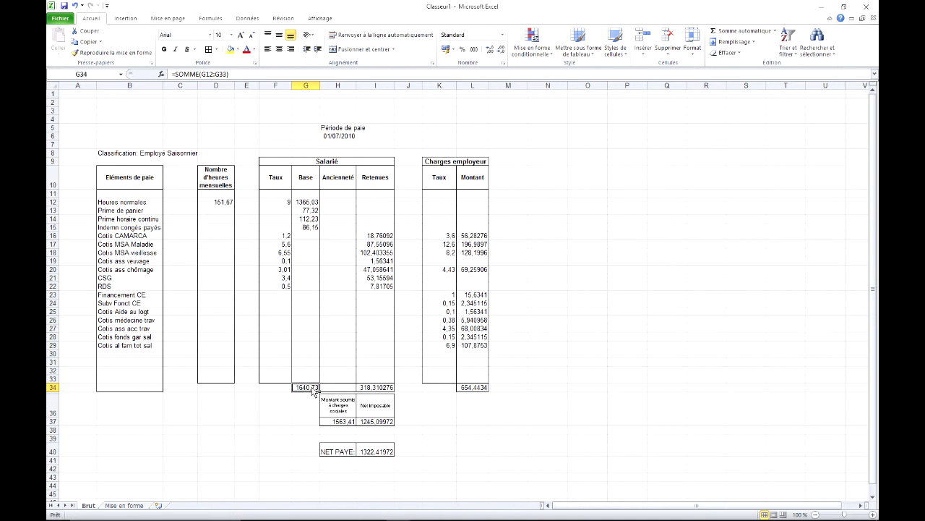
{"action": "left_click", "coordinate": [383, 388], "text": "ctrl"}
{"action": "left_click", "coordinate": [483, 388], "text": "ctrl"}
{"action": "left_click", "coordinate": [333, 422], "text": "ctrl"}
{"action": "left_click", "coordinate": [374, 424], "text": "ctrl"}
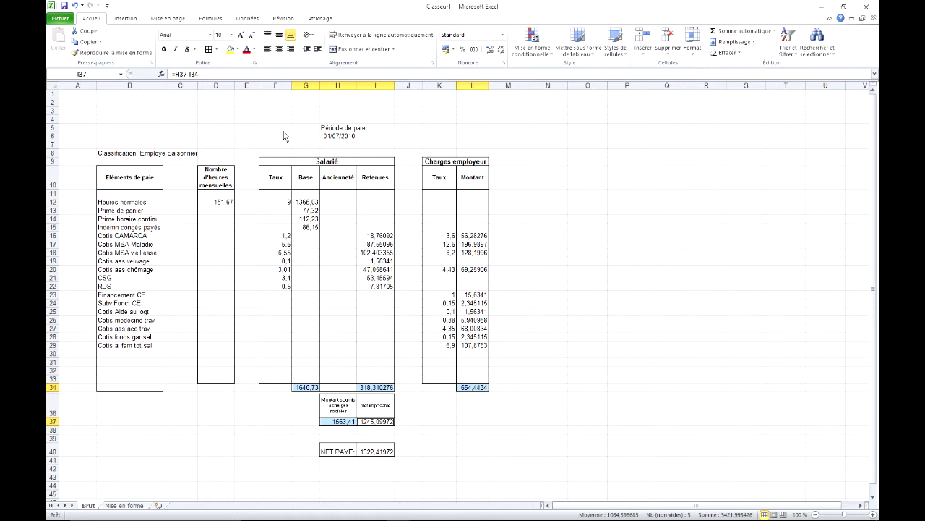
{"action": "left_click", "coordinate": [237, 50]}
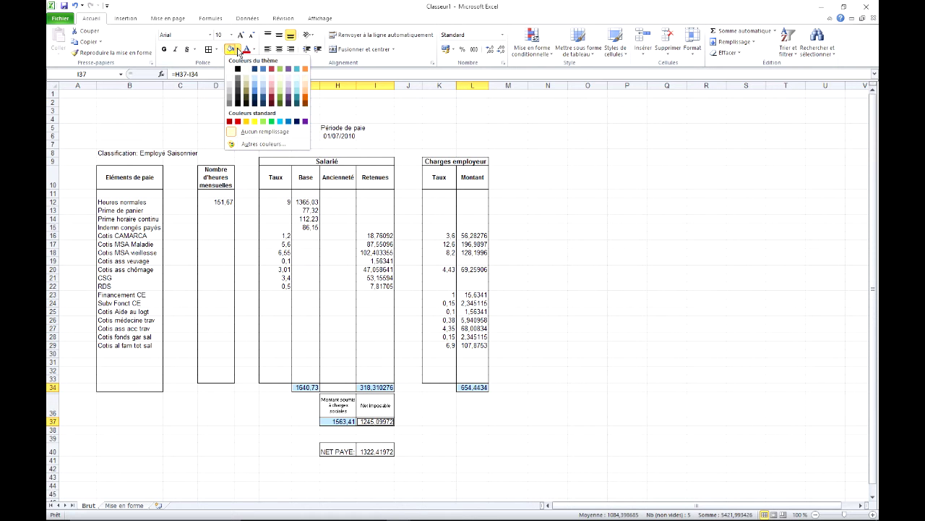
{"action": "left_click", "coordinate": [282, 96]}
{"action": "left_click", "coordinate": [439, 416]}
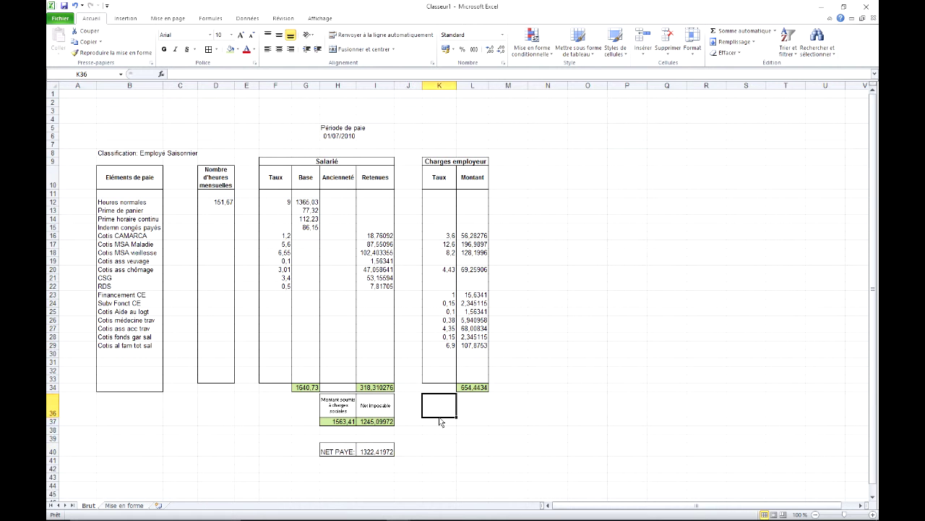
Fill the NET PAYE value in I40 yellow, then compare with the model.
{"action": "left_click", "coordinate": [381, 453]}
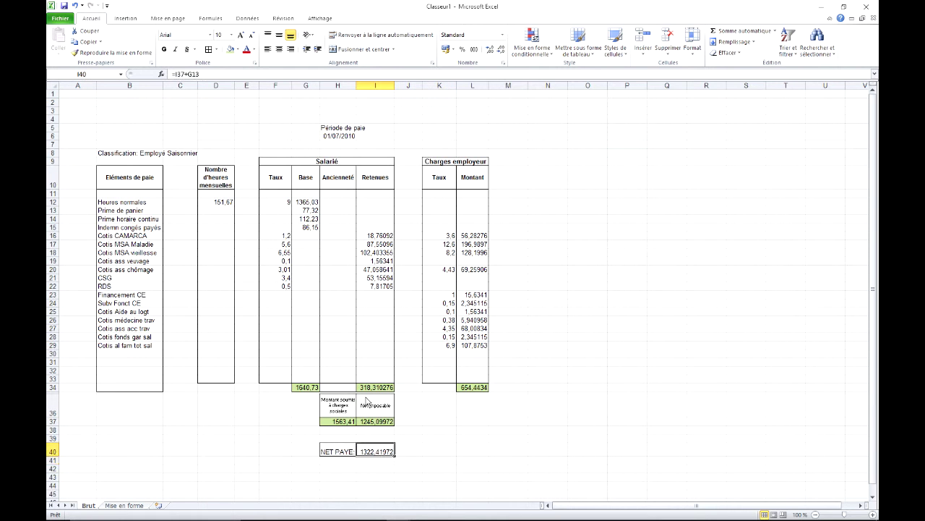
{"action": "left_click", "coordinate": [238, 49]}
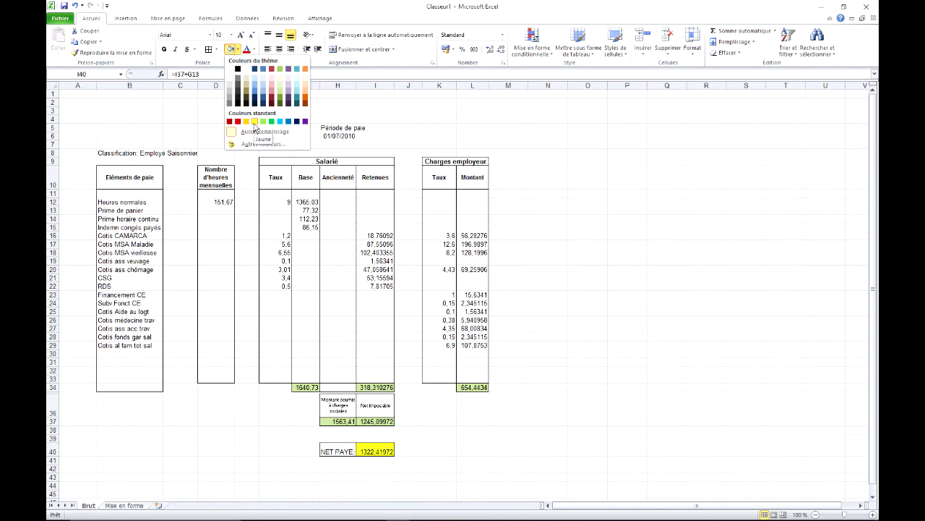
{"action": "left_click", "coordinate": [255, 122]}
{"action": "left_click", "coordinate": [472, 448]}
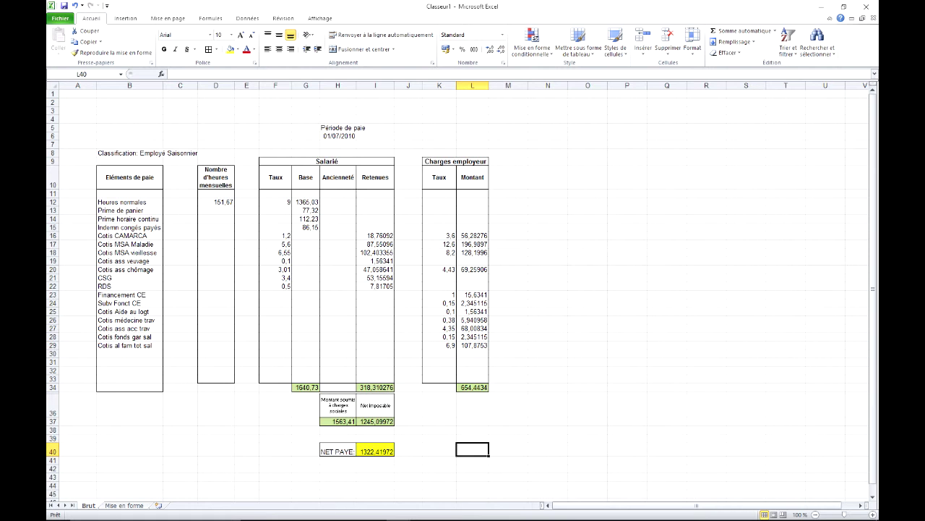
{"action": "left_click", "coordinate": [130, 506]}
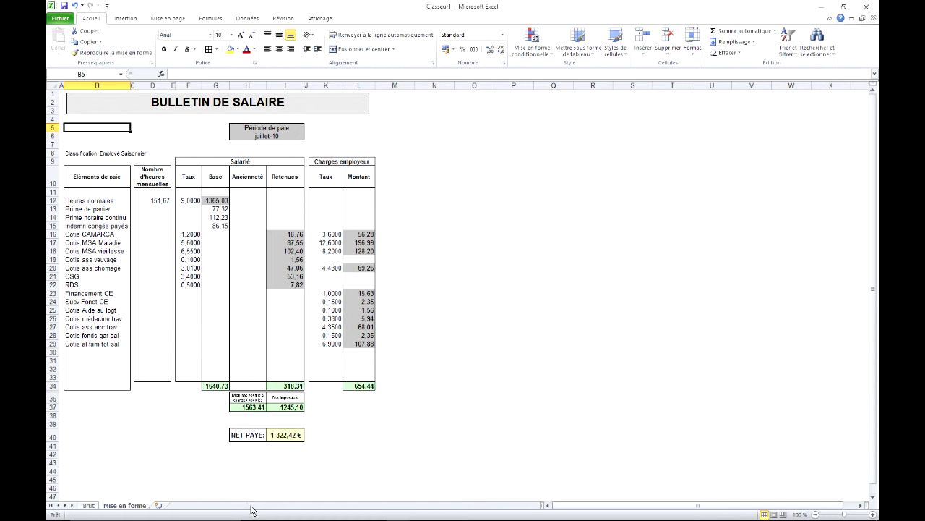
On Brut, make the NET PAYE label and amount in H40:I40 bold at size 11 and widen column H.
{"action": "left_click", "coordinate": [88, 506]}
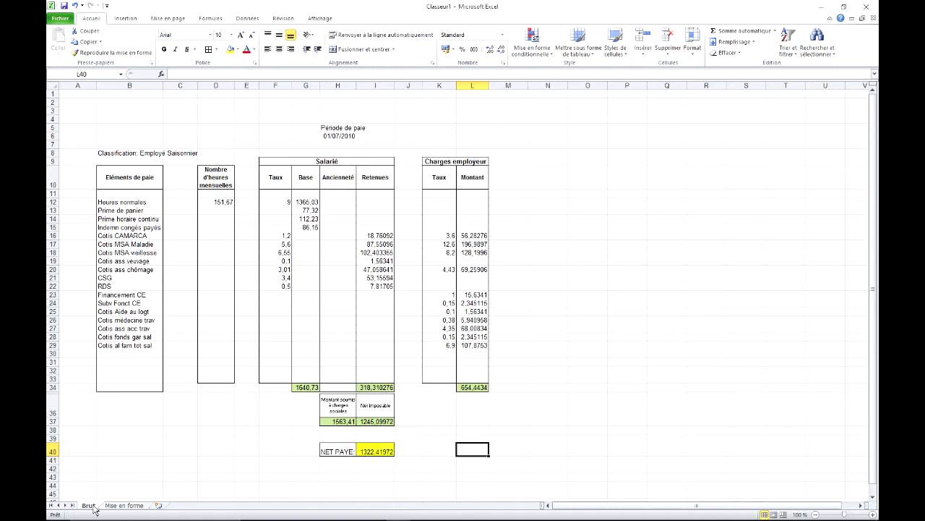
{"action": "left_click", "coordinate": [343, 453]}
{"action": "left_click_drag", "start_coordinate": [343, 453], "coordinate": [376, 453]}
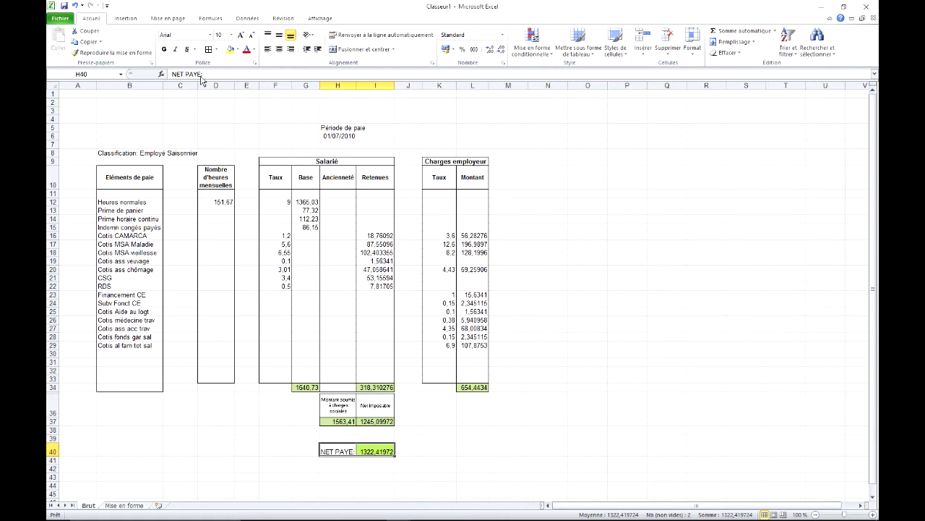
{"action": "left_click", "coordinate": [164, 49]}
{"action": "left_click", "coordinate": [241, 35]}
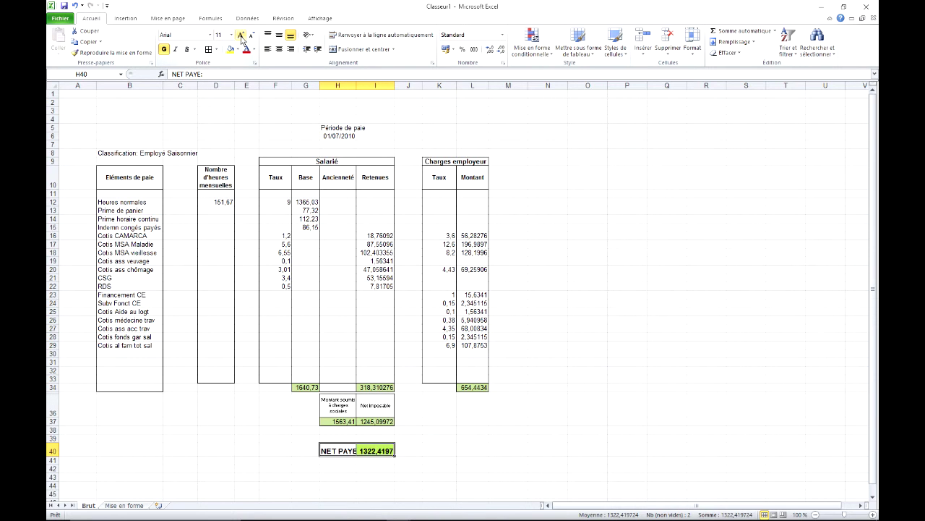
{"action": "left_click_drag", "start_coordinate": [356, 86], "coordinate": [360, 87]}
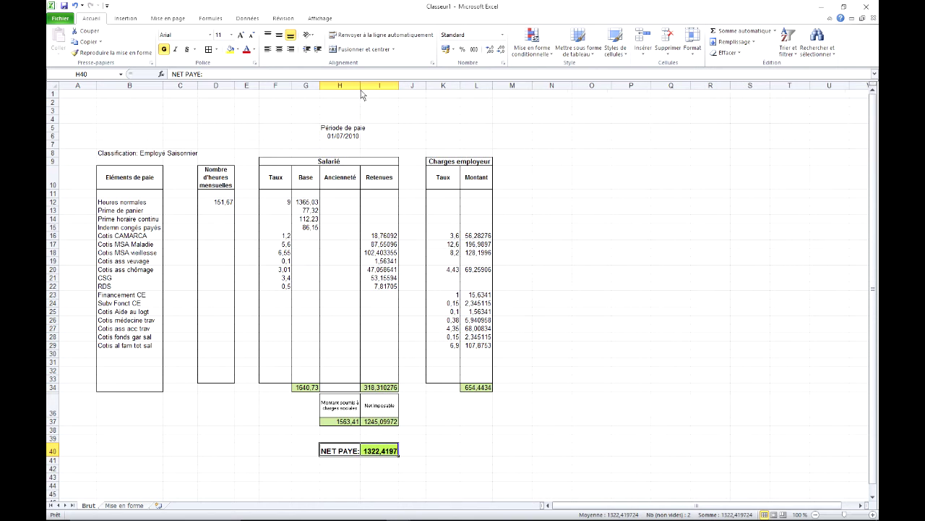
{"action": "left_click", "coordinate": [410, 450]}
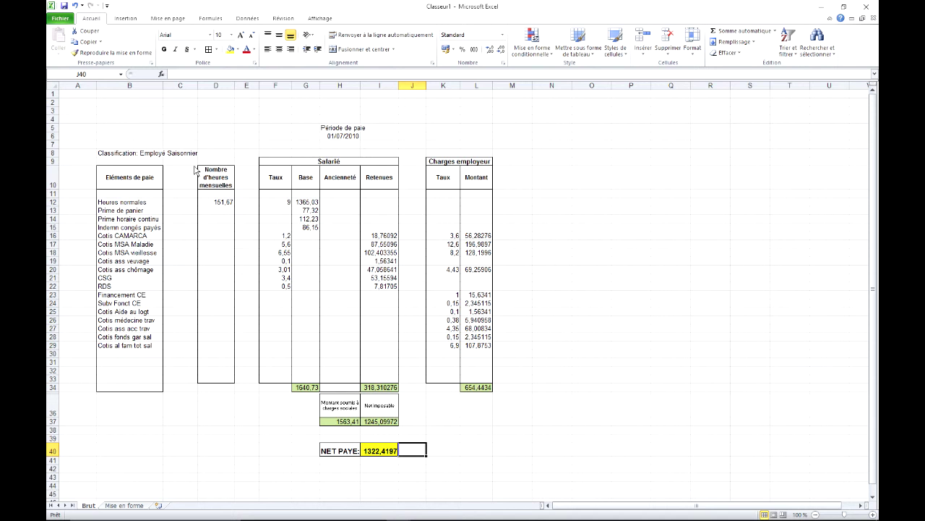
Make the Classification line in B8 bold and reduce it to size 9.
{"action": "left_click", "coordinate": [141, 156]}
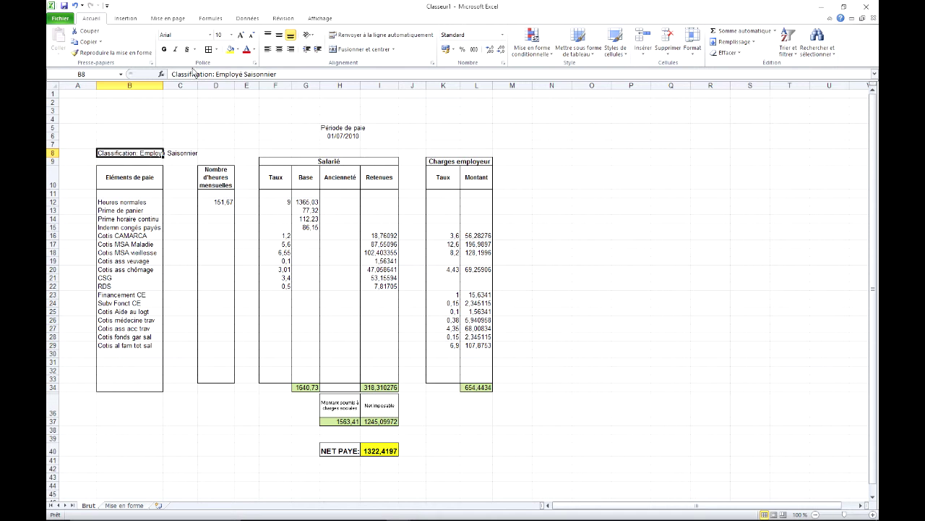
{"action": "left_click", "coordinate": [165, 49]}
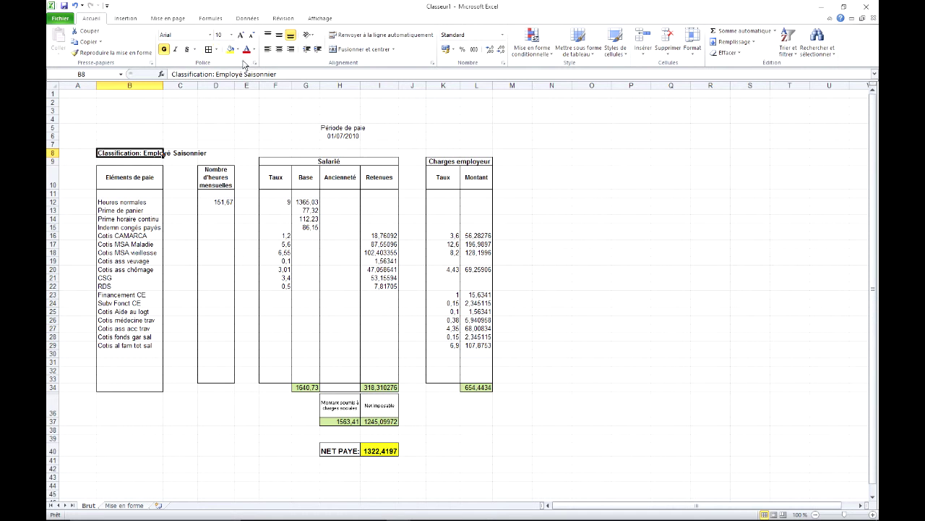
{"action": "left_click", "coordinate": [251, 35]}
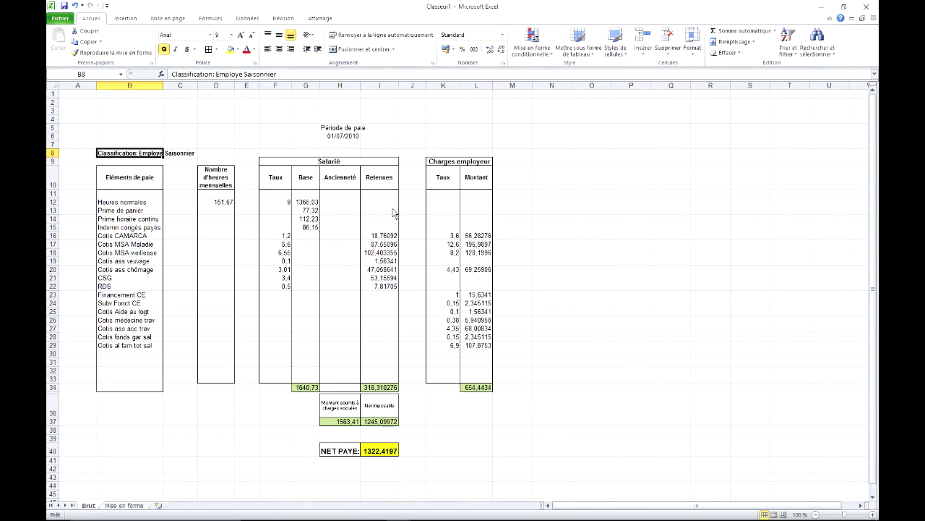
Inspect the Période de paie box formatting on the Mise en forme model sheet.
{"action": "left_click", "coordinate": [142, 505]}
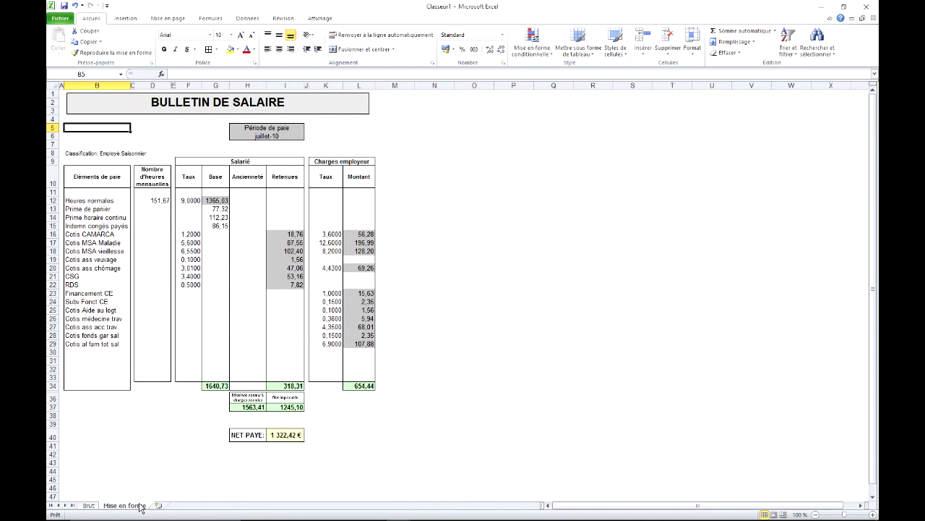
{"action": "left_click", "coordinate": [254, 133]}
{"action": "left_click", "coordinate": [284, 130]}
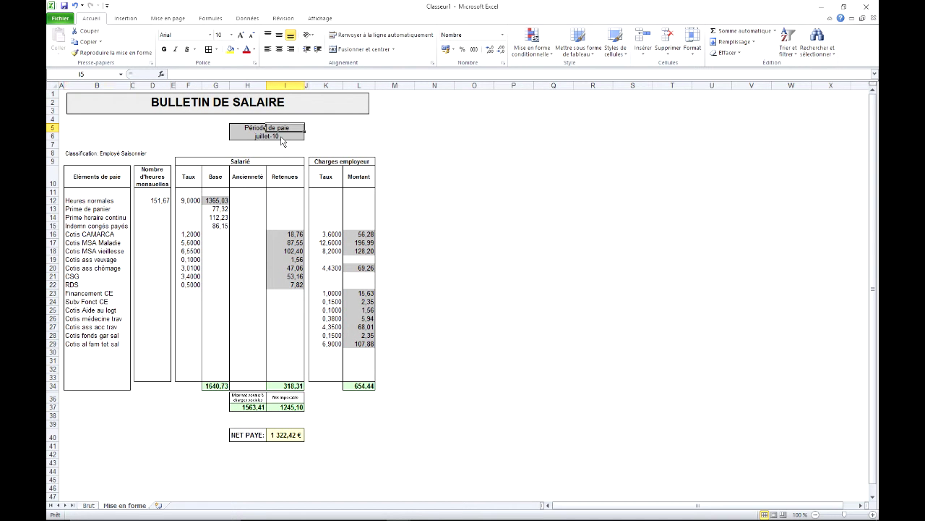
Merge and centre the Période de paie label (H5:I5) and date (H6:I6), and fill them light grey.
{"action": "left_click", "coordinate": [274, 137]}
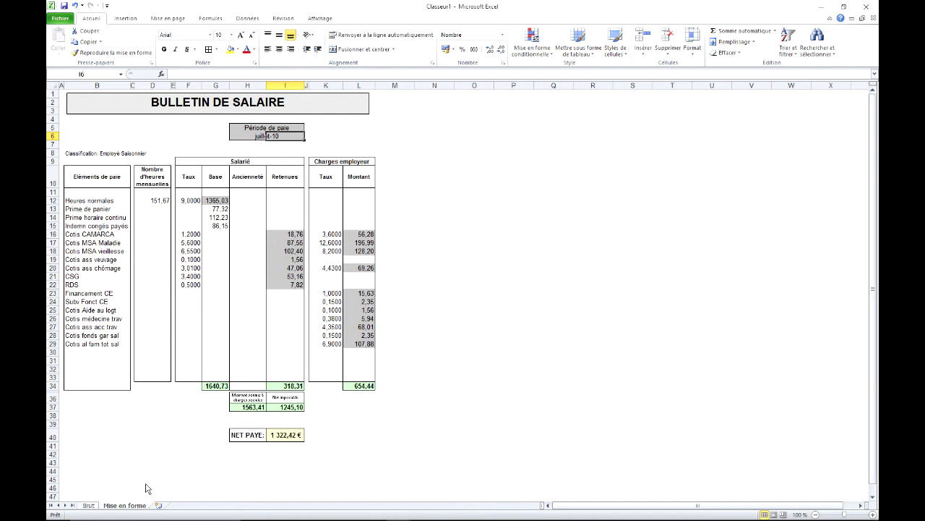
{"action": "left_click", "coordinate": [91, 506]}
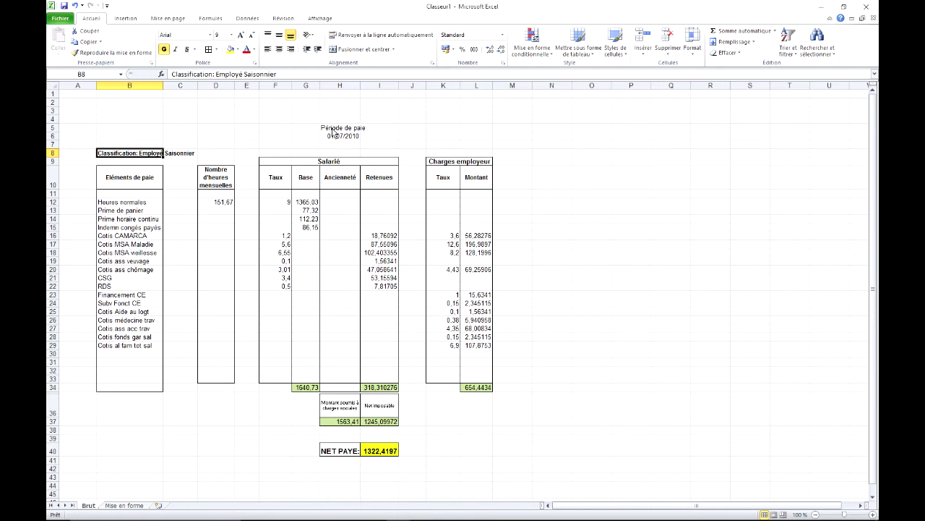
{"action": "left_click_drag", "start_coordinate": [329, 130], "coordinate": [381, 142]}
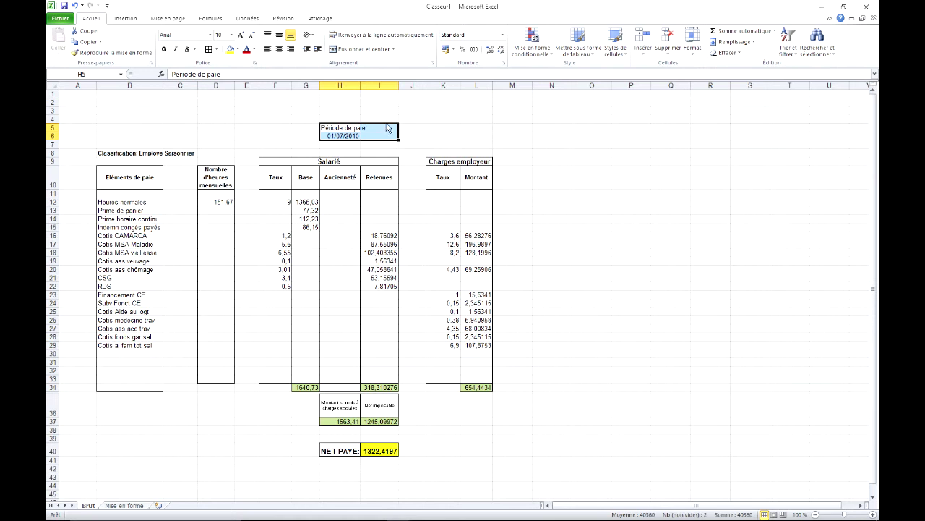
{"action": "mouse_move", "coordinate": [350, 129]}
{"action": "left_mouse_down"}
{"action": "mouse_move", "coordinate": [388, 130]}
{"action": "mouse_move", "coordinate": [347, 136]}
{"action": "left_mouse_up"}
{"action": "left_click", "coordinate": [361, 49]}
{"action": "left_click", "coordinate": [343, 137]}
{"action": "left_click", "coordinate": [360, 49]}
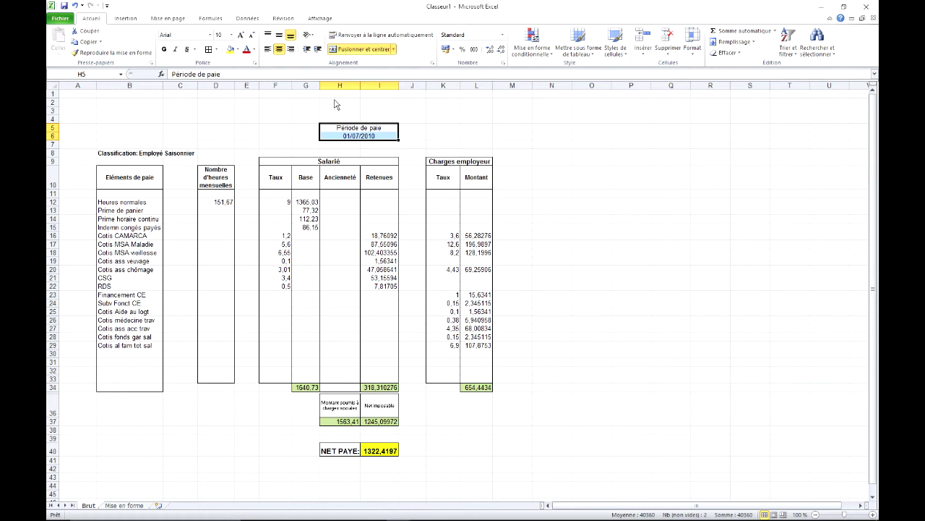
{"action": "left_click", "coordinate": [238, 49]}
{"action": "left_click", "coordinate": [230, 87]}
Bold the Saisonnier text in C8 so the whole Classification line is bold.
{"action": "left_click", "coordinate": [216, 85]}
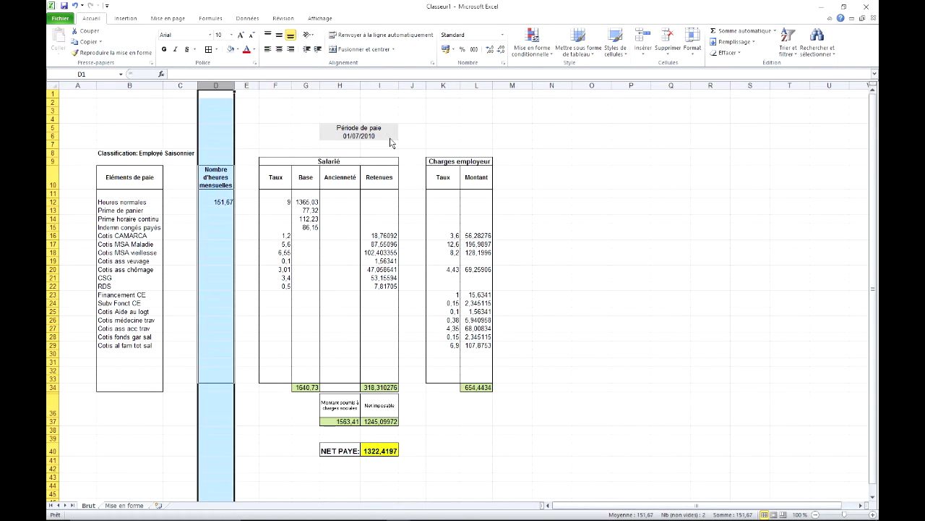
{"action": "left_click", "coordinate": [279, 120]}
{"action": "left_click", "coordinate": [147, 153]}
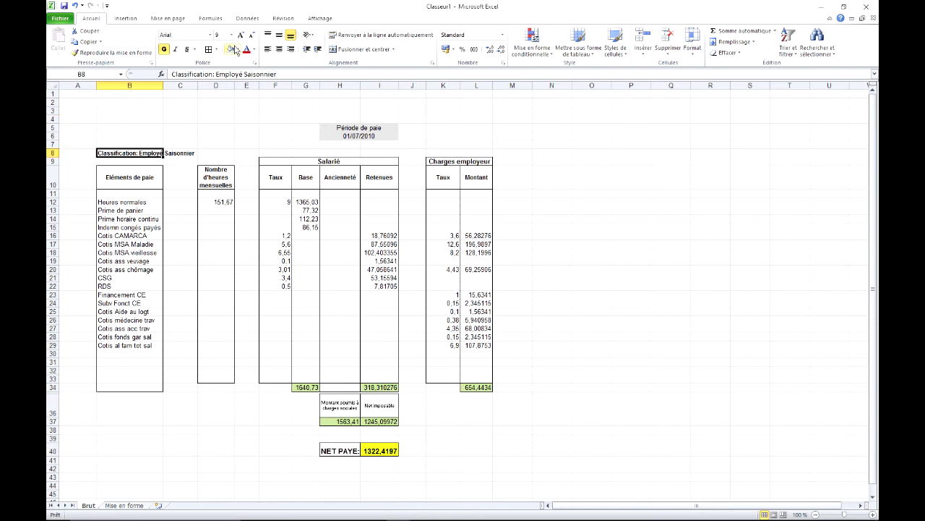
{"action": "left_click", "coordinate": [184, 153]}
{"action": "key", "text": "ctrl+b"}
{"action": "left_click", "coordinate": [137, 139]}
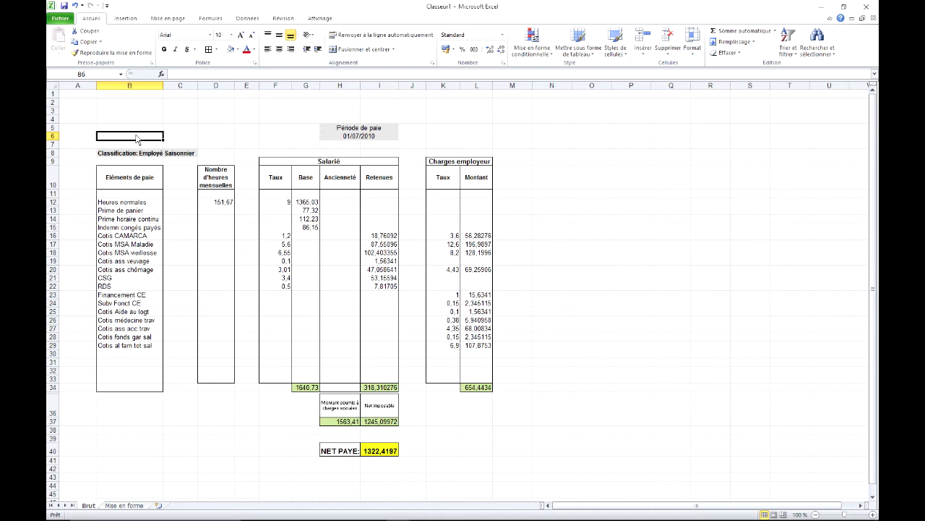
{"action": "left_click", "coordinate": [133, 95]}
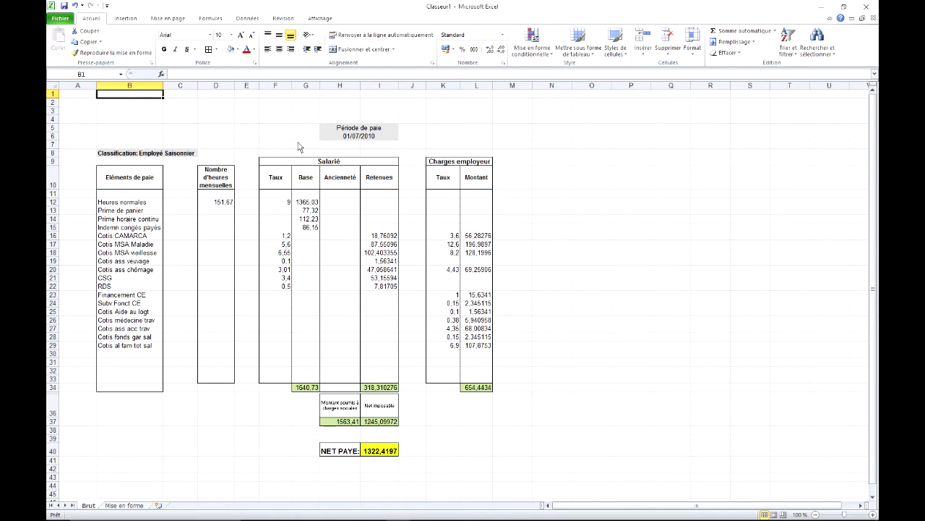
{"action": "left_click", "coordinate": [125, 19]}
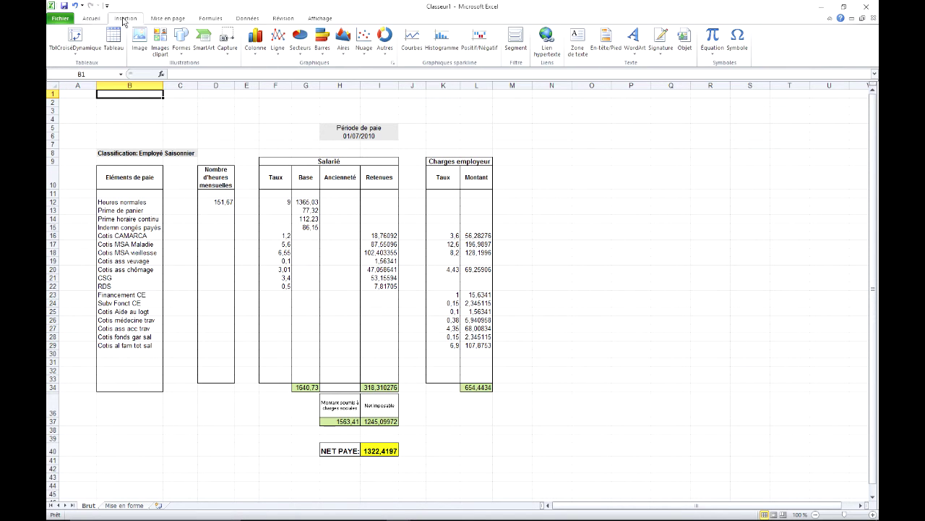
Draw a 'Bulletin de salaire' title text box in bold, centred, enlarged red text.
{"action": "left_click", "coordinate": [578, 42]}
{"action": "left_click_drag", "start_coordinate": [148, 94], "coordinate": [392, 122]}
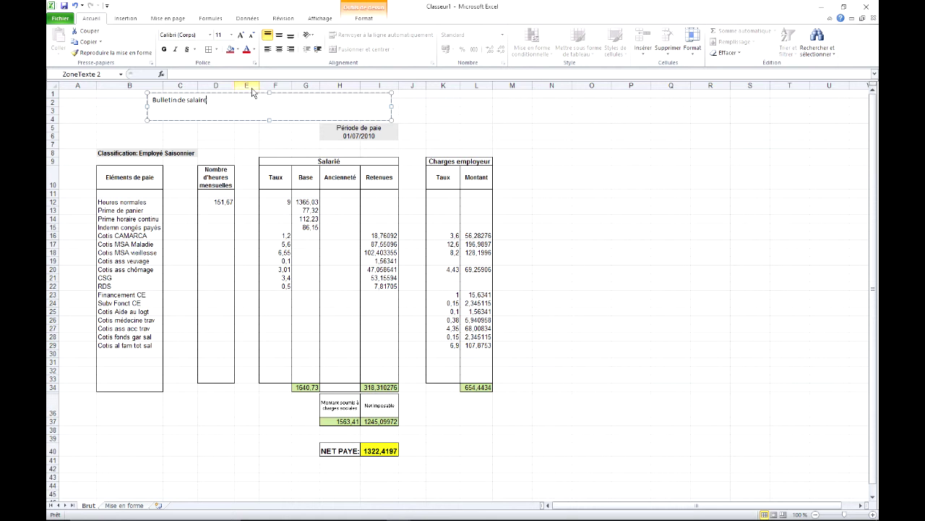
{"action": "left_click_drag", "start_coordinate": [226, 109], "coordinate": [152, 100]}
{"action": "left_click", "coordinate": [164, 49]}
{"action": "left_click", "coordinate": [278, 51]}
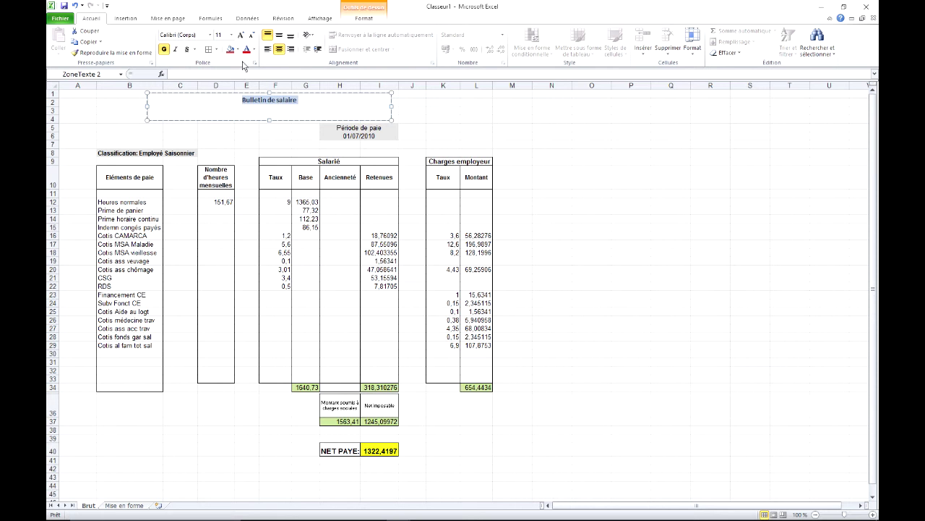
{"action": "left_click", "coordinate": [246, 49]}
{"action": "left_click", "coordinate": [241, 34]}
{"action": "left_click", "coordinate": [240, 35]}
{"action": "left_click", "coordinate": [240, 34]}
{"action": "left_click", "coordinate": [241, 35]}
{"action": "left_click", "coordinate": [240, 35]}
{"action": "left_click", "coordinate": [241, 35]}
{"action": "left_click", "coordinate": [241, 35]}
{"action": "left_click", "coordinate": [241, 35]}
Give the title text box a light grey fill.
{"action": "left_click", "coordinate": [491, 121]}
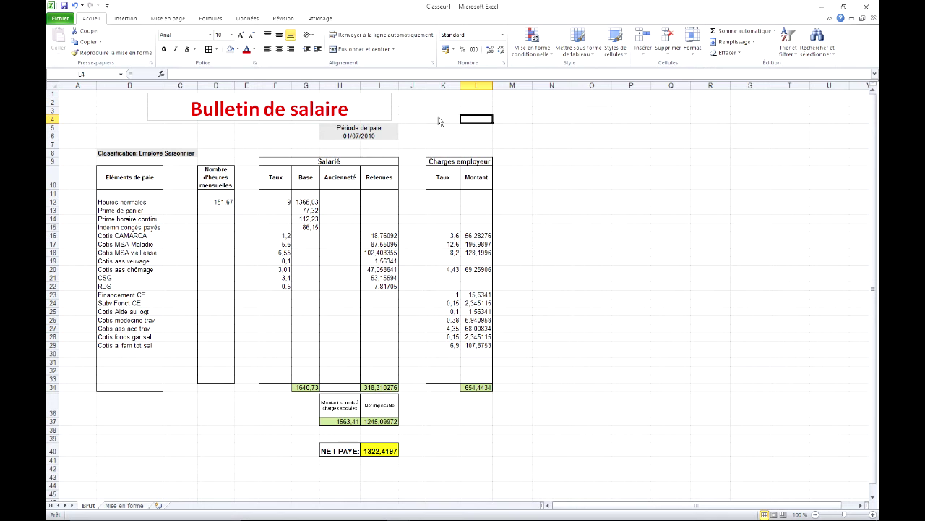
{"action": "left_click", "coordinate": [352, 98]}
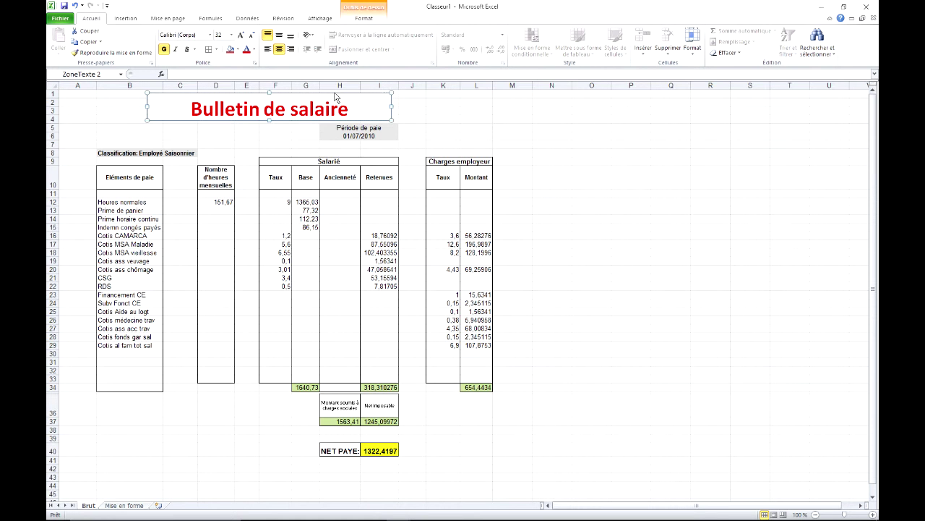
{"action": "left_click", "coordinate": [236, 49]}
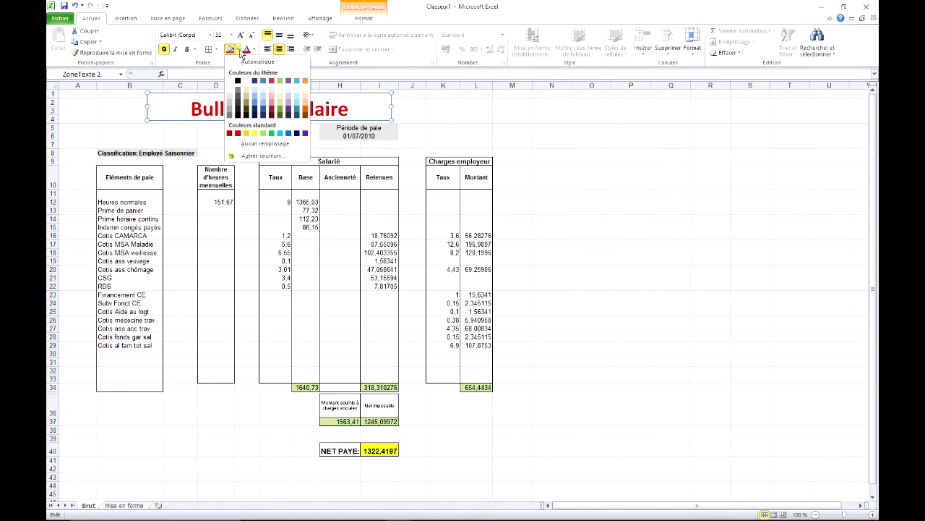
{"action": "left_click", "coordinate": [237, 90]}
{"action": "left_click", "coordinate": [442, 113]}
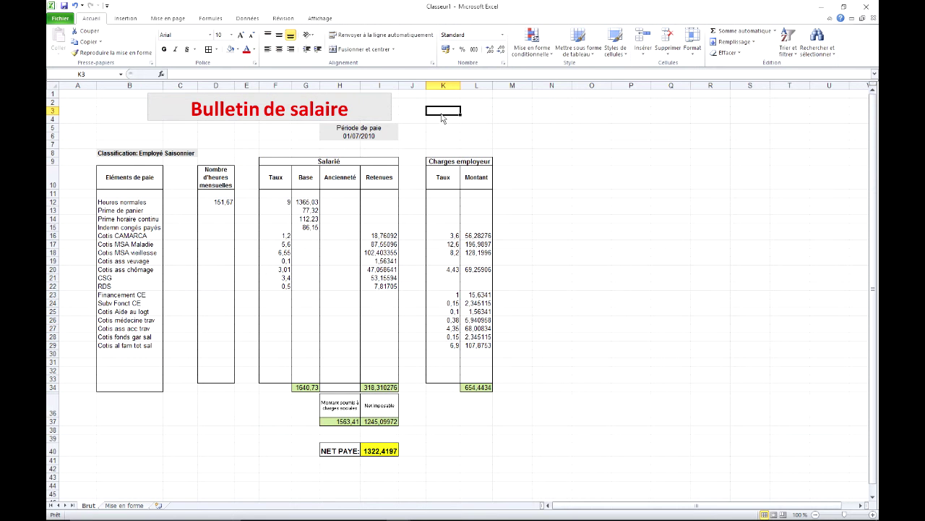
Move the title box up-left and widen it across columns B–I above the payslip table.
{"action": "left_click", "coordinate": [265, 111]}
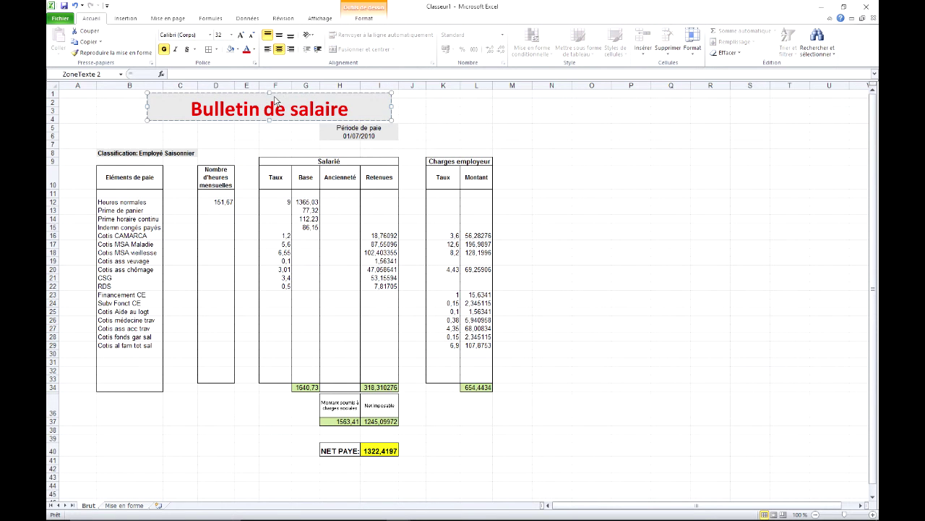
{"action": "key", "text": "ctrl+a"}
{"action": "left_click", "coordinate": [270, 102]}
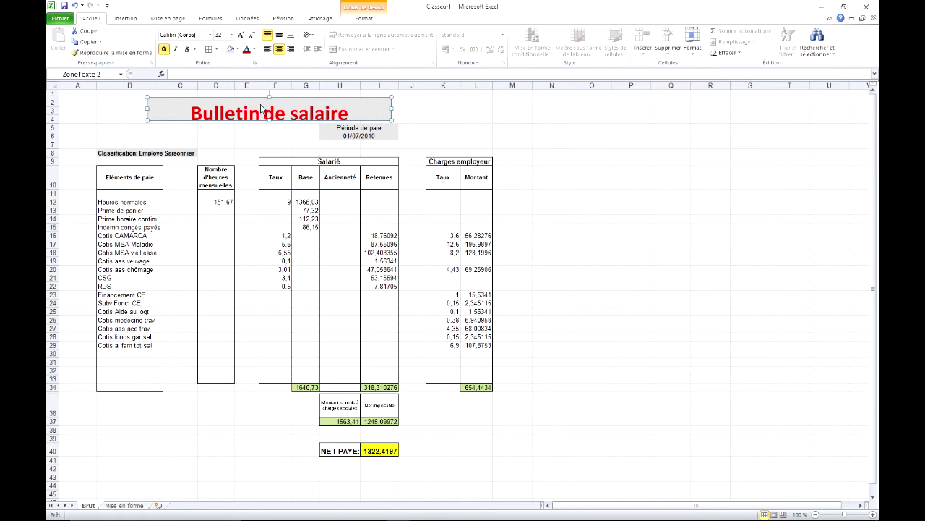
{"action": "left_click_drag", "start_coordinate": [254, 99], "coordinate": [214, 93]}
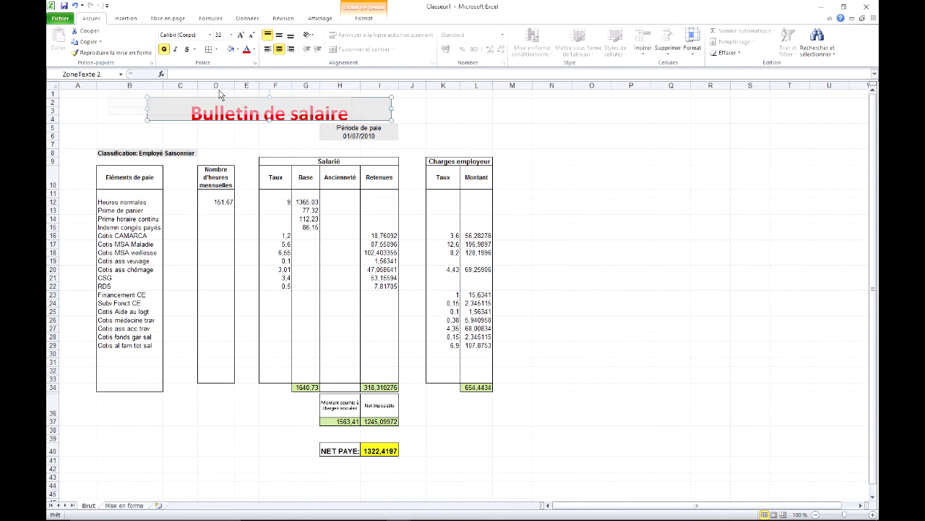
{"action": "left_click_drag", "start_coordinate": [353, 106], "coordinate": [408, 107]}
{"action": "left_click_drag", "start_coordinate": [260, 119], "coordinate": [260, 123]}
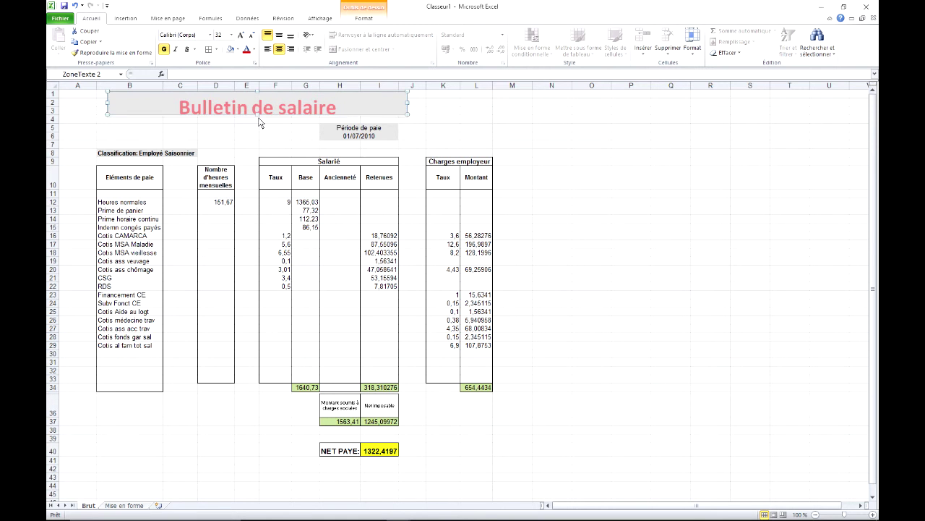
{"action": "left_click", "coordinate": [475, 116]}
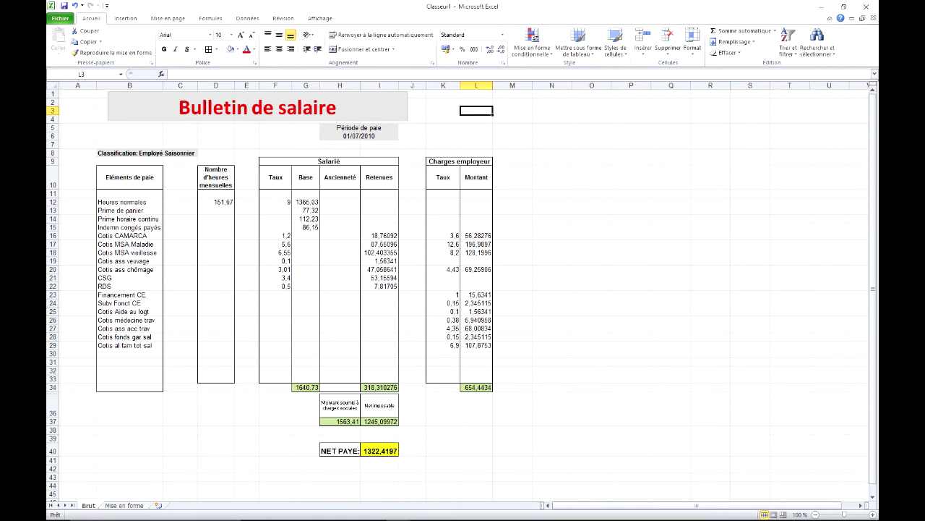
{"action": "left_click", "coordinate": [124, 505]}
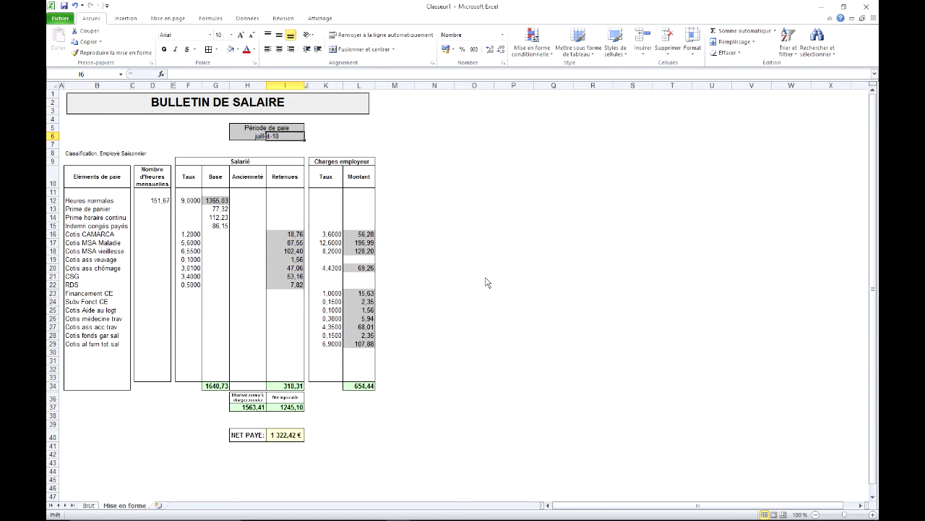
Shrink columns C, E, J and A on Brut to thin spacers, matching the model sheet.
{"action": "left_click", "coordinate": [93, 137]}
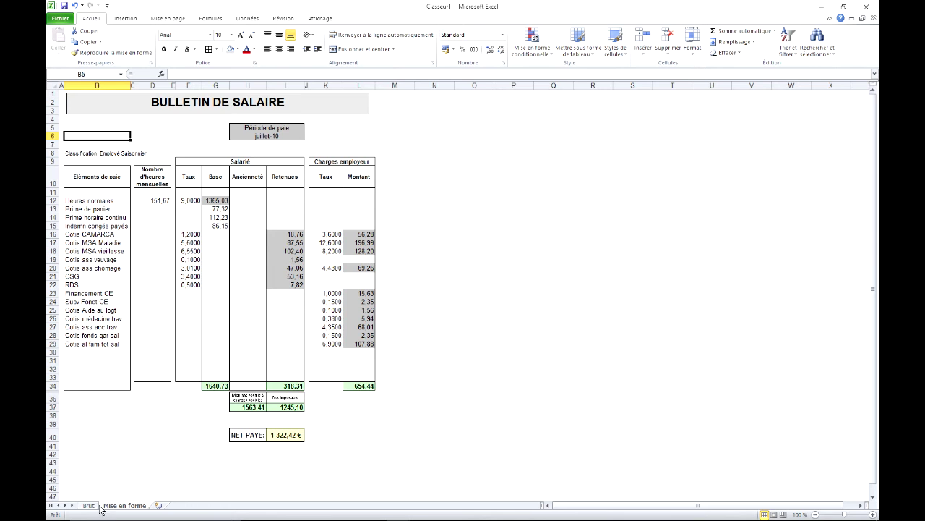
{"action": "left_click", "coordinate": [94, 507]}
{"action": "left_click_drag", "start_coordinate": [196, 85], "coordinate": [168, 91]}
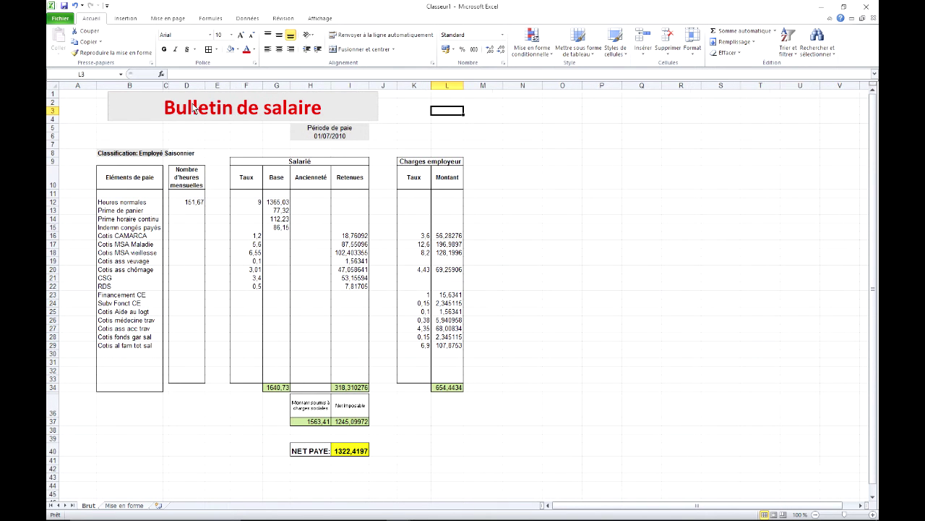
{"action": "left_click_drag", "start_coordinate": [231, 92], "coordinate": [209, 91]}
{"action": "left_click_drag", "start_coordinate": [377, 86], "coordinate": [352, 88]}
{"action": "left_click_drag", "start_coordinate": [97, 90], "coordinate": [62, 97]}
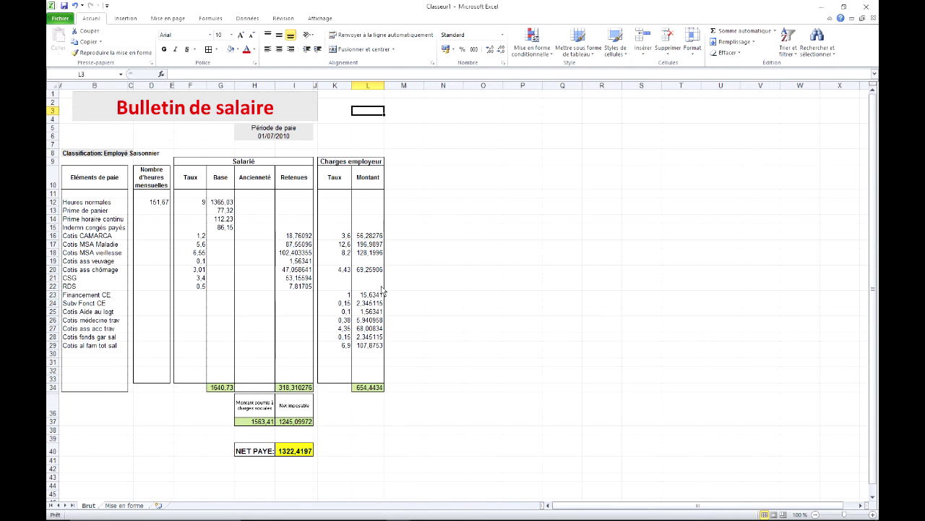
{"action": "left_click", "coordinate": [96, 137]}
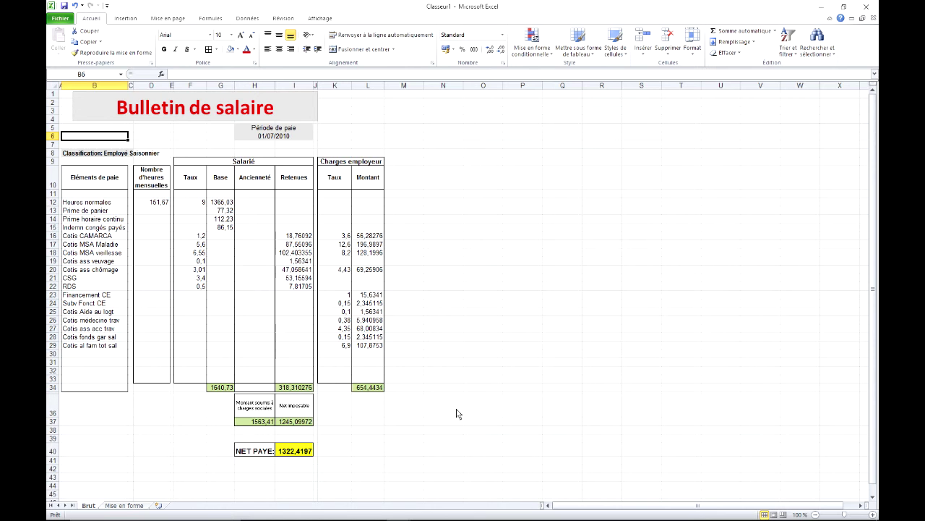
{"action": "left_click", "coordinate": [132, 505]}
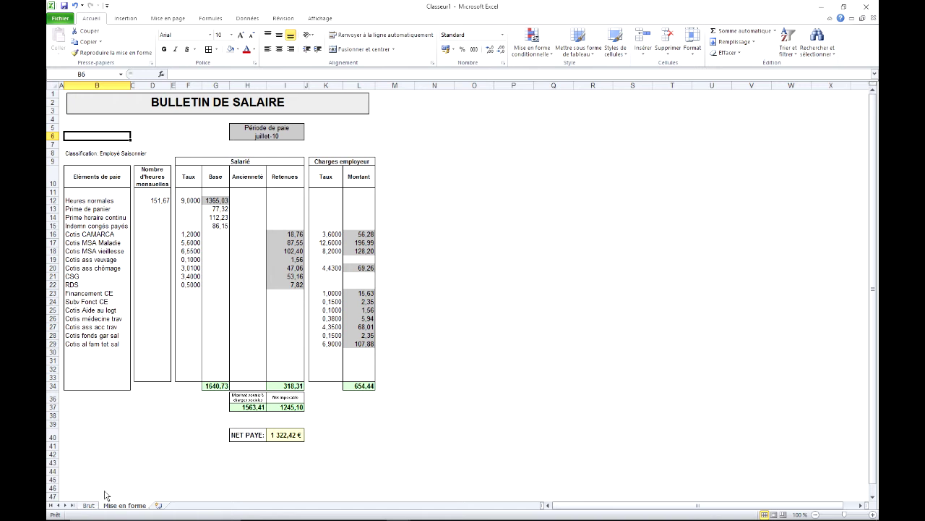
{"action": "left_click", "coordinate": [88, 505]}
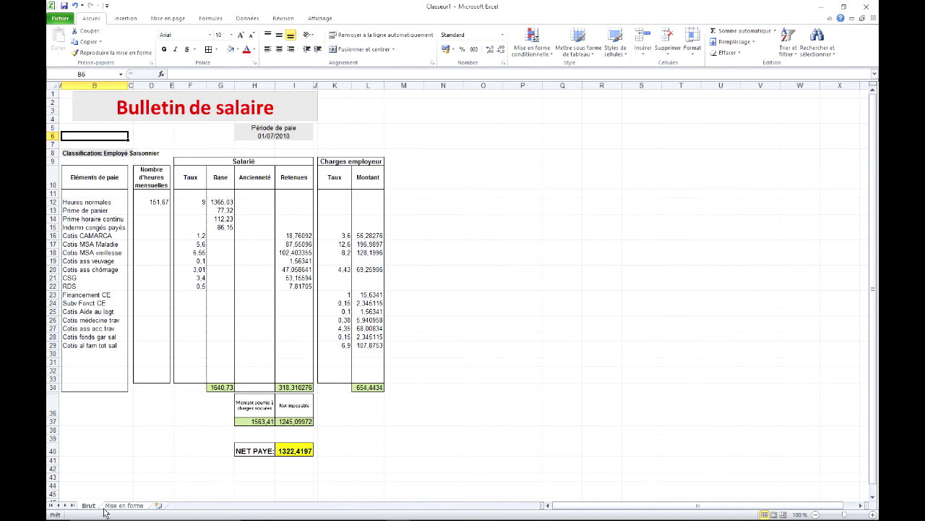
{"action": "left_click", "coordinate": [110, 430]}
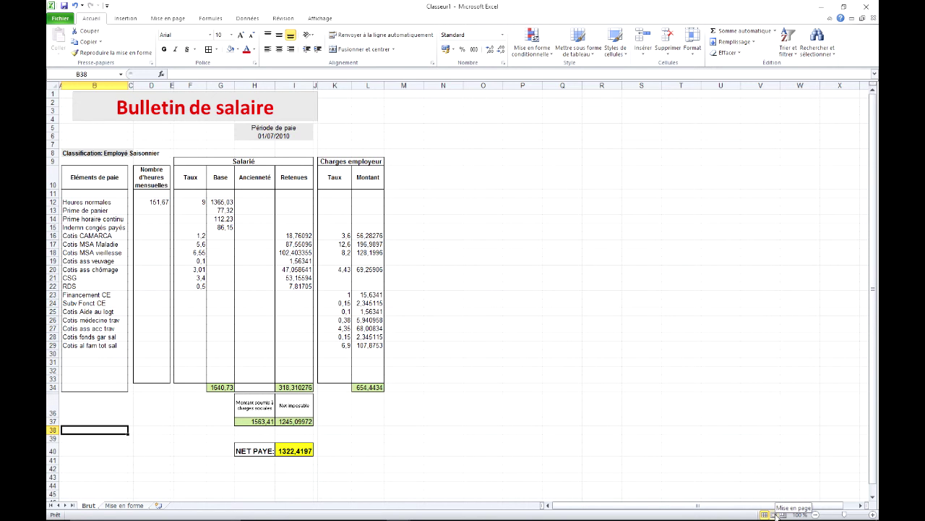
In Page Layout view, narrow columns C and J a little further.
{"action": "left_click", "coordinate": [775, 514]}
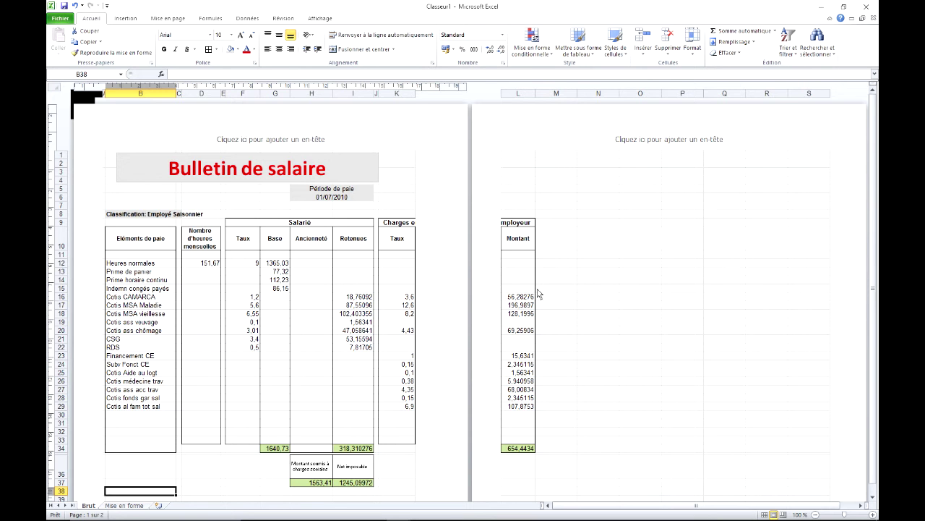
{"action": "left_click", "coordinate": [170, 264]}
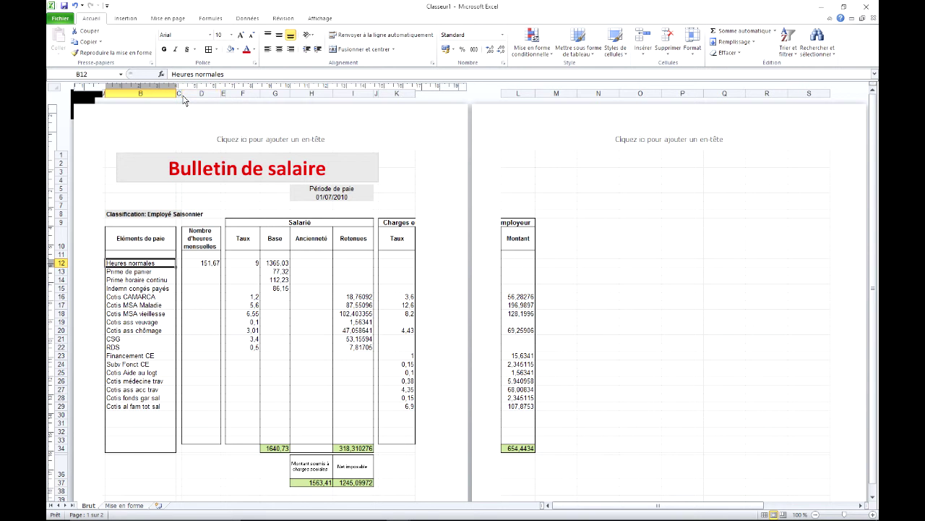
{"action": "left_click_drag", "start_coordinate": [182, 97], "coordinate": [181, 100]}
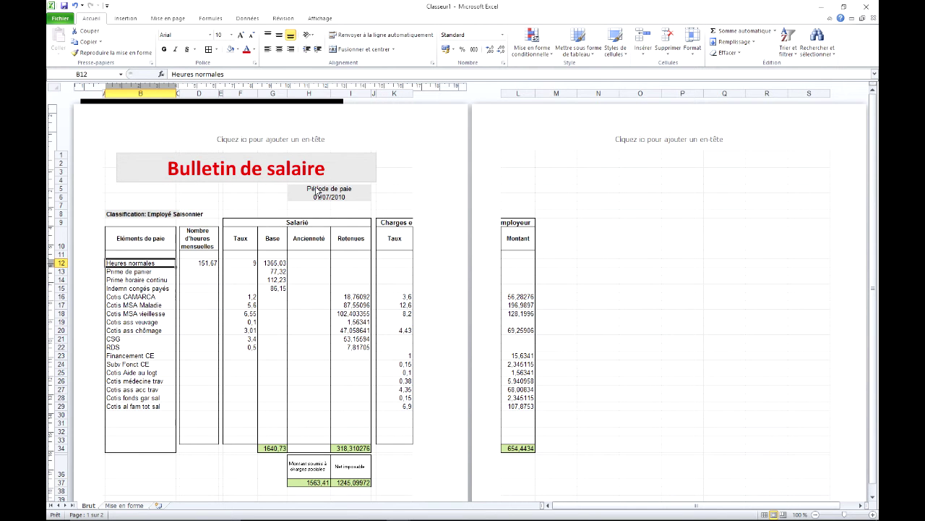
{"action": "left_click_drag", "start_coordinate": [380, 99], "coordinate": [376, 99]}
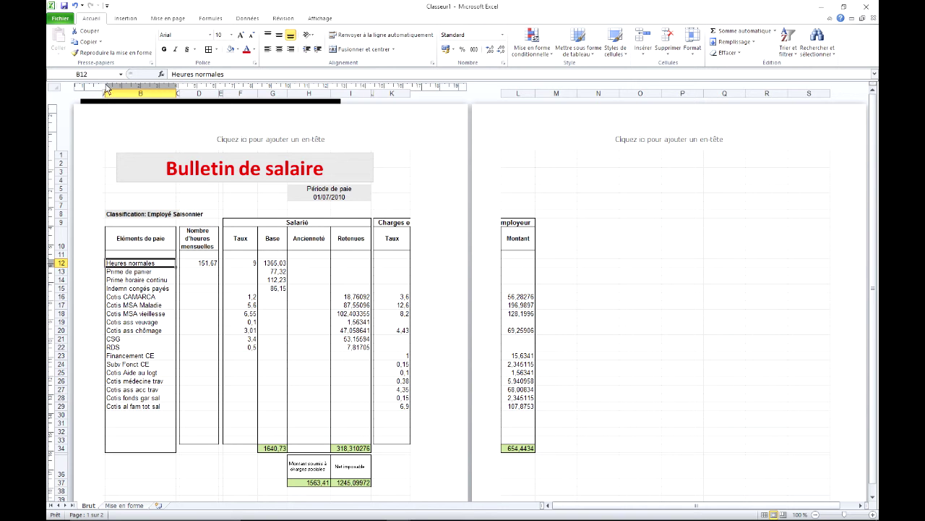
Shrink the left and right page margins until the payslip fits Page 1 sur 1, then return to Normal view.
{"action": "left_click_drag", "start_coordinate": [107, 88], "coordinate": [102, 88]}
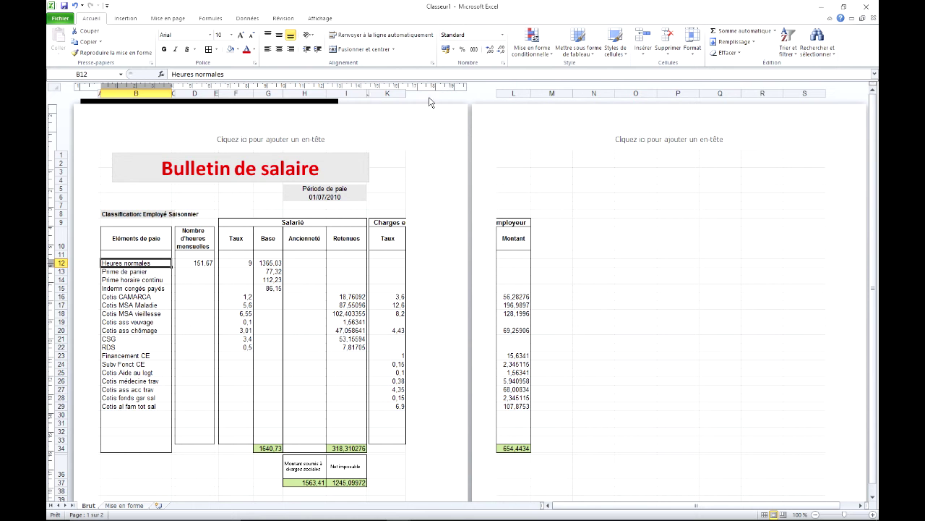
{"action": "left_click_drag", "start_coordinate": [441, 90], "coordinate": [445, 90]}
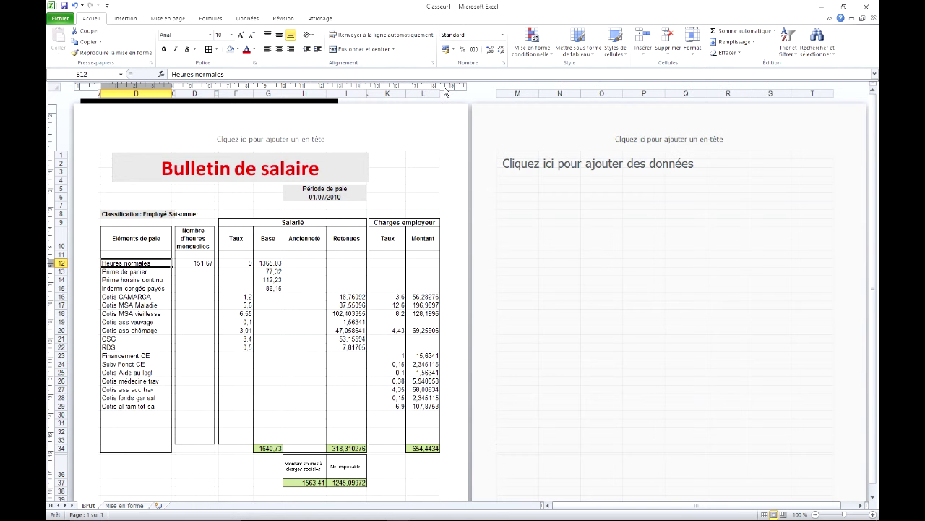
{"action": "scroll", "coordinate": [416, 355], "scroll_direction": "down", "scroll_amount": 6}
{"action": "scroll", "coordinate": [416, 355], "scroll_direction": "down", "scroll_amount": 3}
{"action": "scroll", "coordinate": [416, 356], "scroll_direction": "down", "scroll_amount": 5}
{"action": "scroll", "coordinate": [416, 355], "scroll_direction": "down", "scroll_amount": 4}
{"action": "scroll", "coordinate": [416, 356], "scroll_direction": "up", "scroll_amount": 9}
{"action": "scroll", "coordinate": [415, 356], "scroll_direction": "up", "scroll_amount": 6}
{"action": "scroll", "coordinate": [417, 356], "scroll_direction": "up", "scroll_amount": 3}
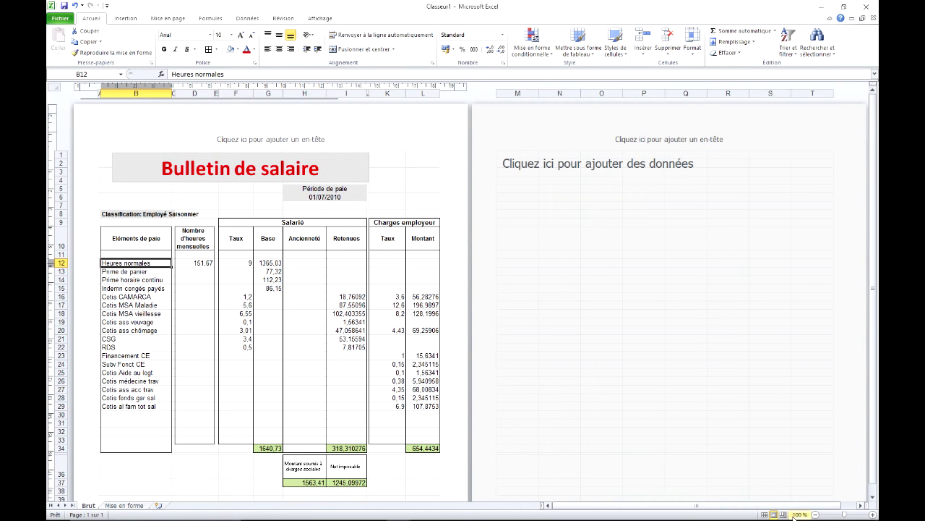
{"action": "left_click", "coordinate": [764, 514]}
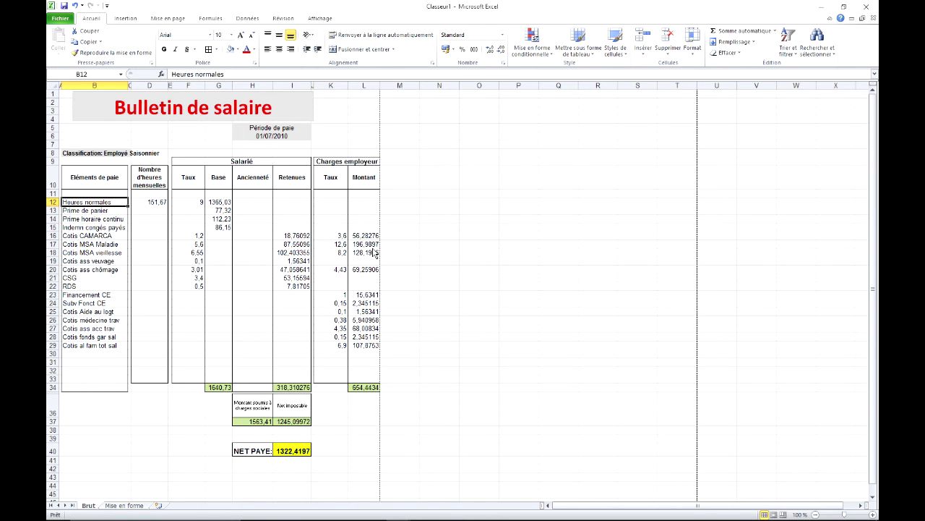
After comparing with the model, uncheck Quadrillage under Affichage to hide Brut's gridlines.
{"action": "scroll", "coordinate": [375, 254], "scroll_direction": "down", "scroll_amount": 6}
{"action": "scroll", "coordinate": [375, 255], "scroll_direction": "down", "scroll_amount": 2}
{"action": "scroll", "coordinate": [375, 255], "scroll_direction": "up", "scroll_amount": 2}
{"action": "scroll", "coordinate": [375, 254], "scroll_direction": "up", "scroll_amount": 6}
{"action": "left_click", "coordinate": [365, 128]}
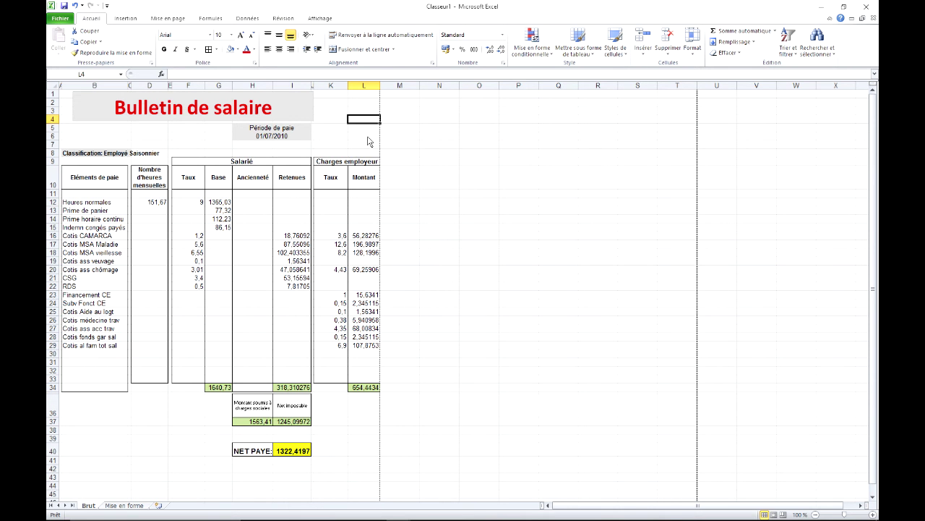
{"action": "left_click", "coordinate": [133, 506]}
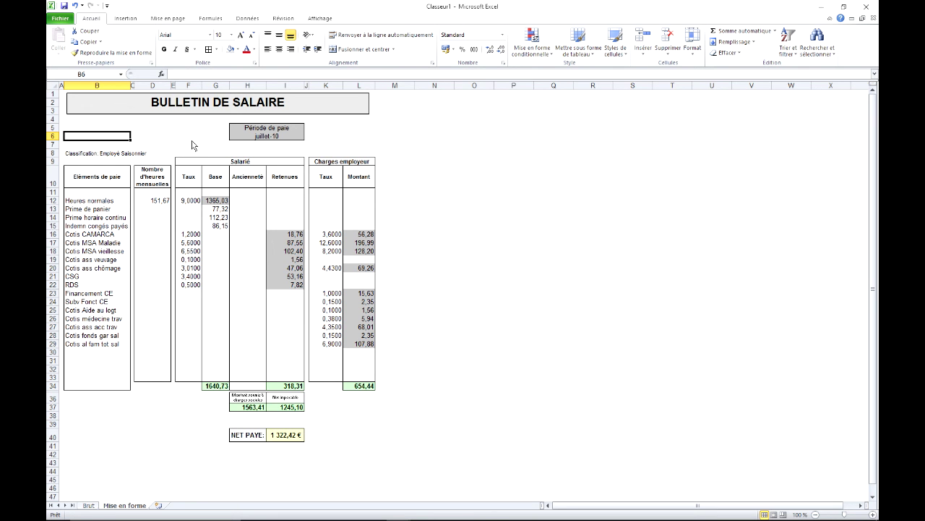
{"action": "left_click", "coordinate": [96, 507]}
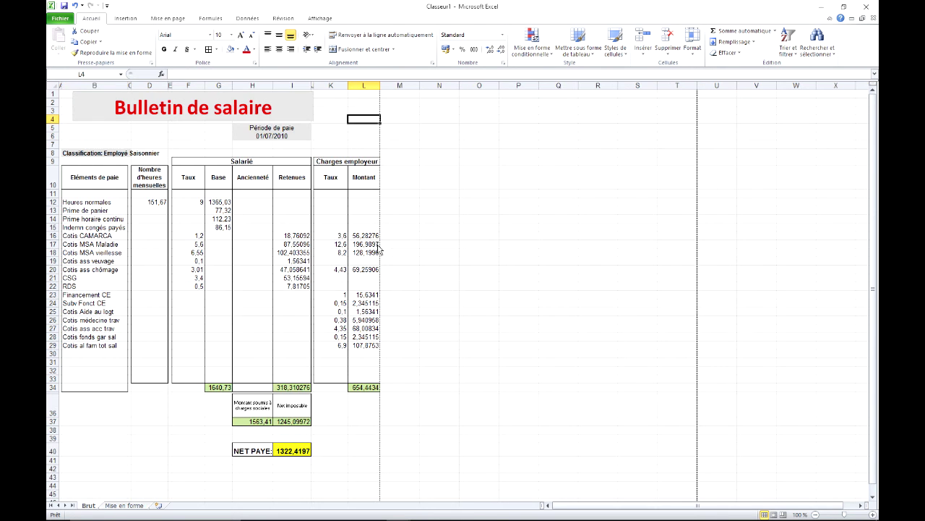
{"action": "left_click", "coordinate": [319, 18]}
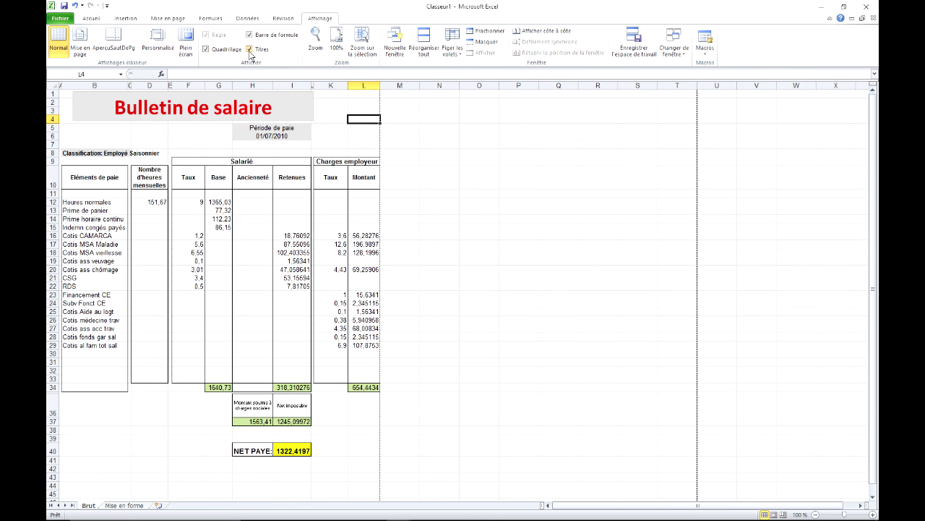
{"action": "left_click", "coordinate": [207, 49]}
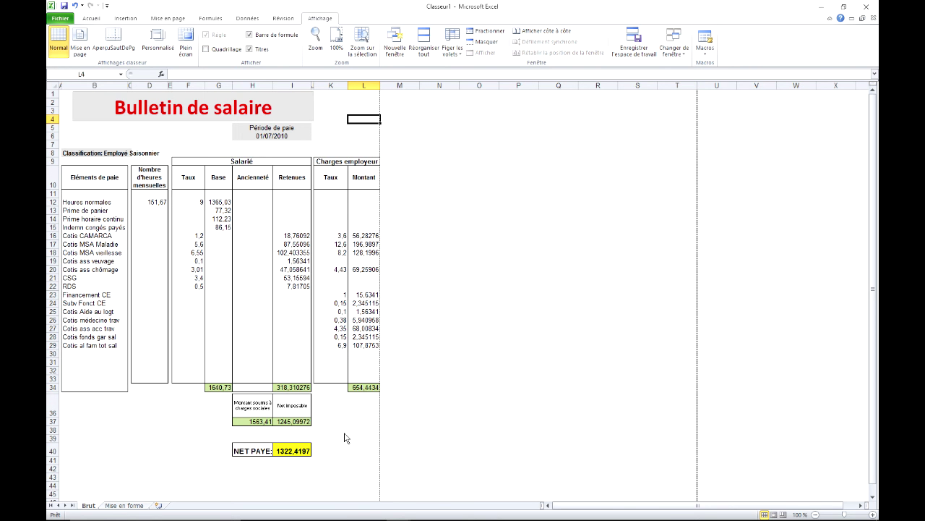